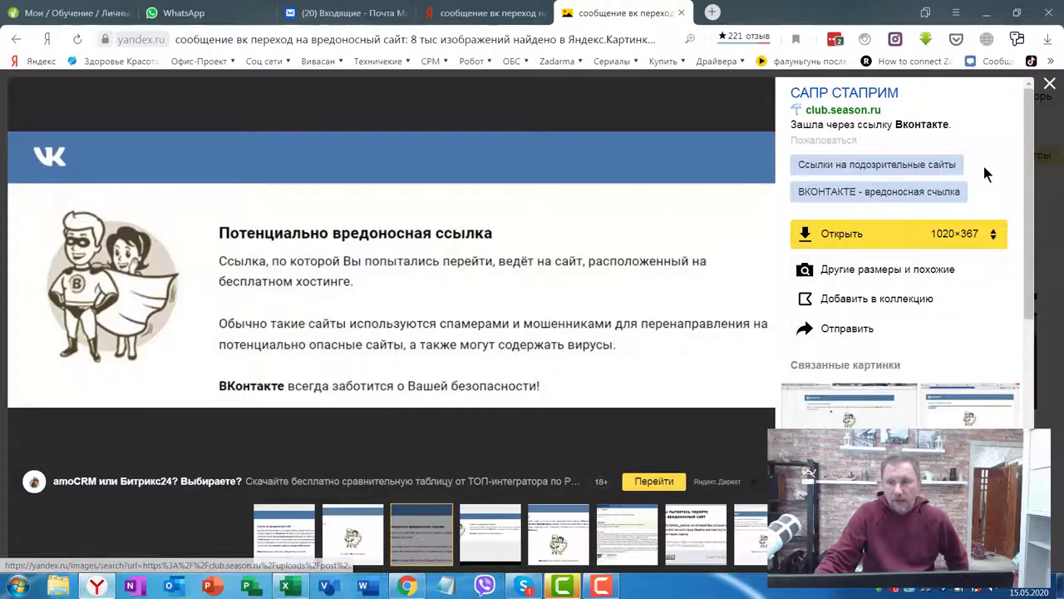
# Step: View the next VK warning image, then close the viewer to return to the harmful-site search results
pyautogui.click(757, 289)
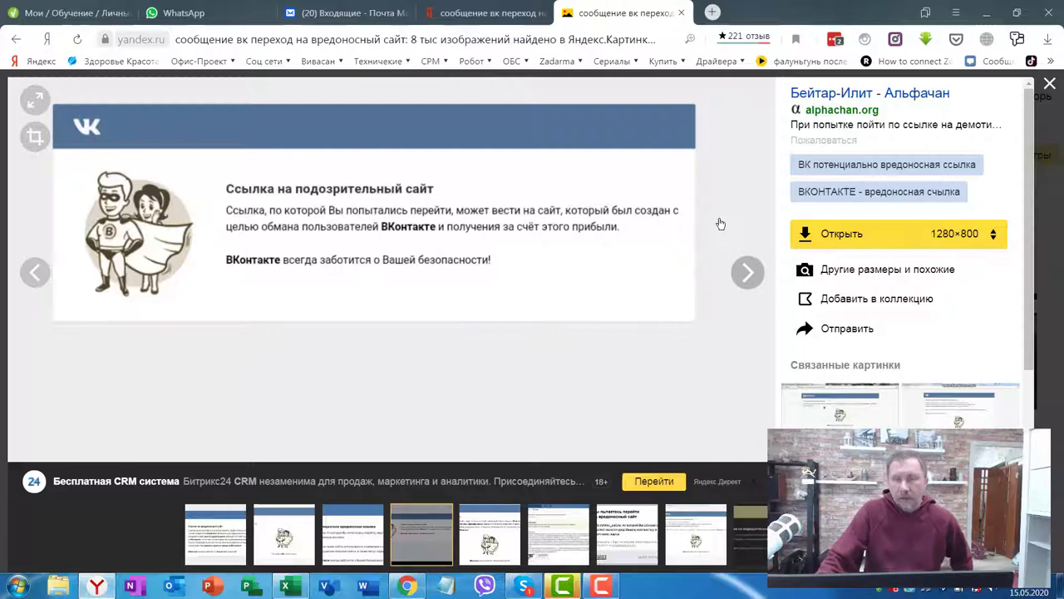
pyautogui.click(681, 15)
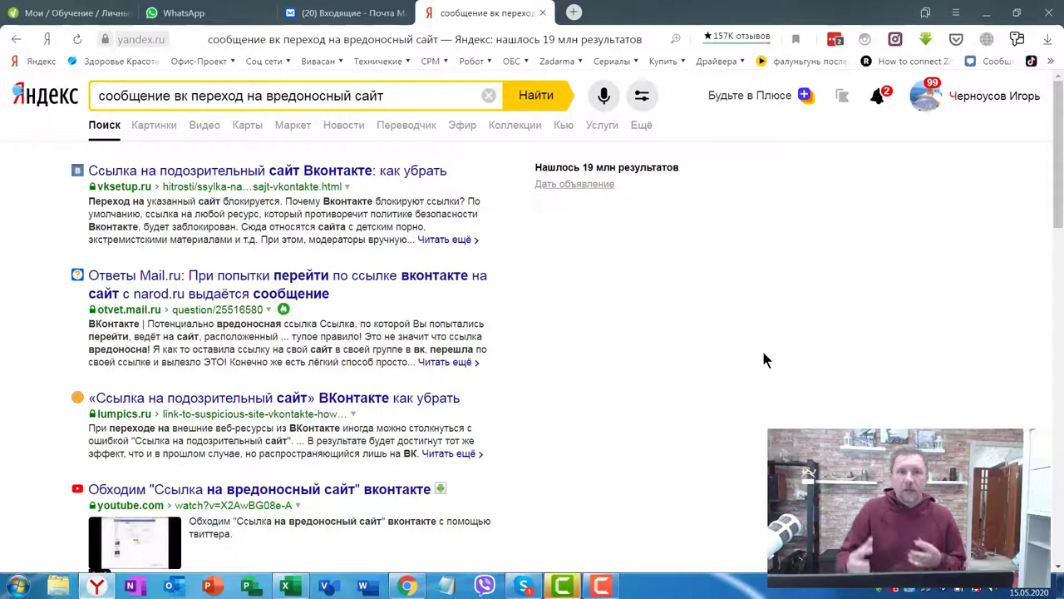
# Step: Search Yandex for 'сервисы сокращение ссылок' and open the clck.ru link shortener
pyautogui.click(489, 95)
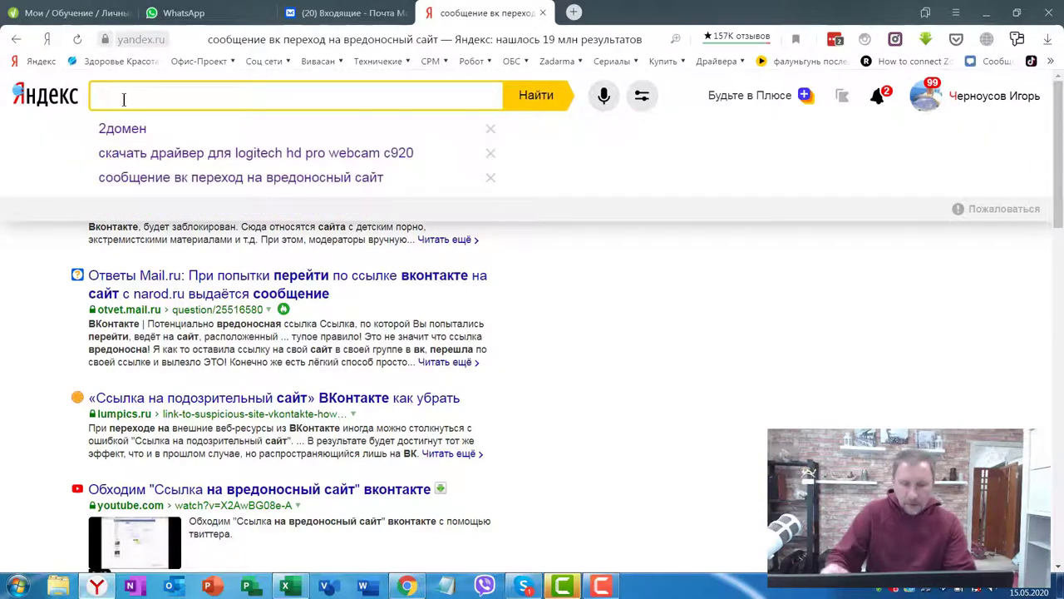
pyautogui.write('ссервисы сок')
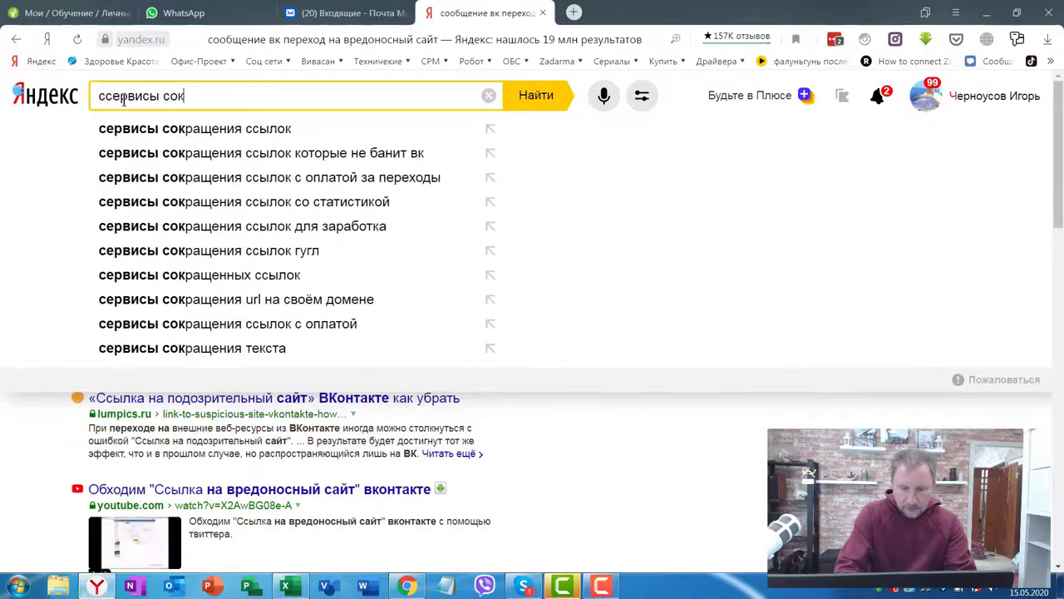
pyautogui.write('ращение')
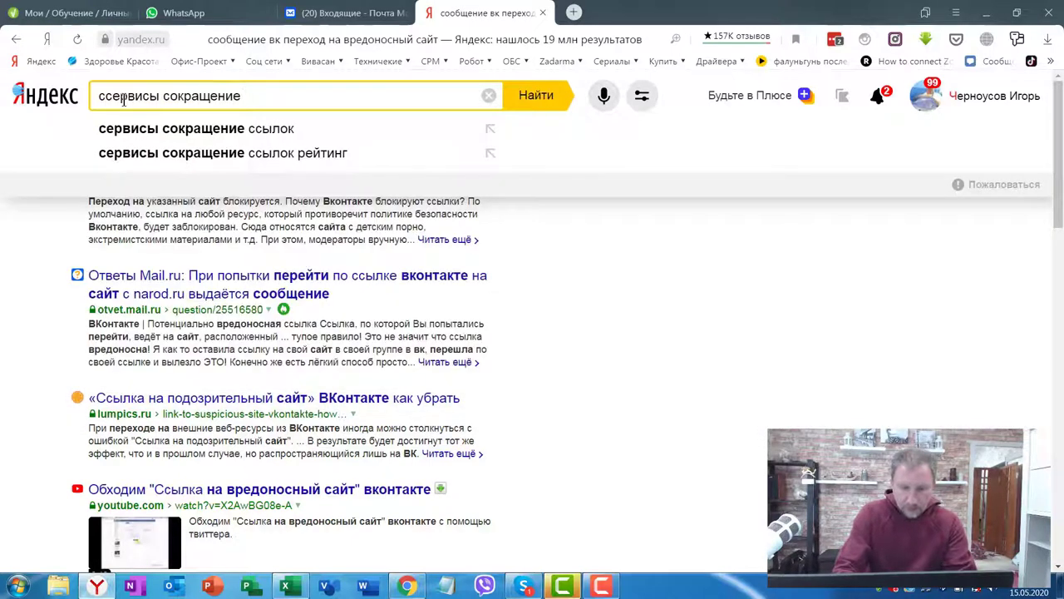
pyautogui.click(237, 128)
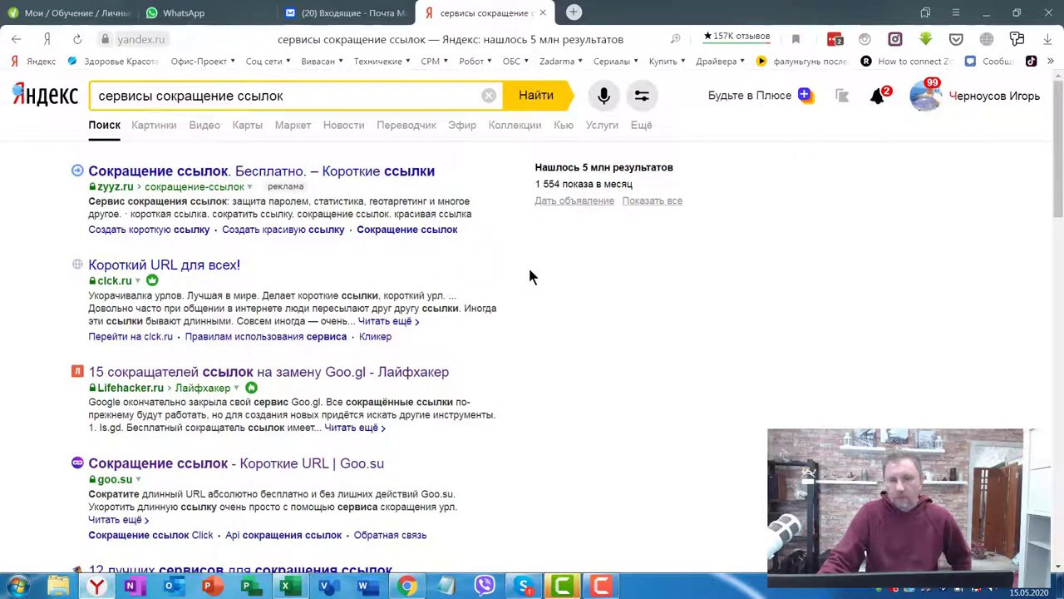
pyautogui.click(115, 266)
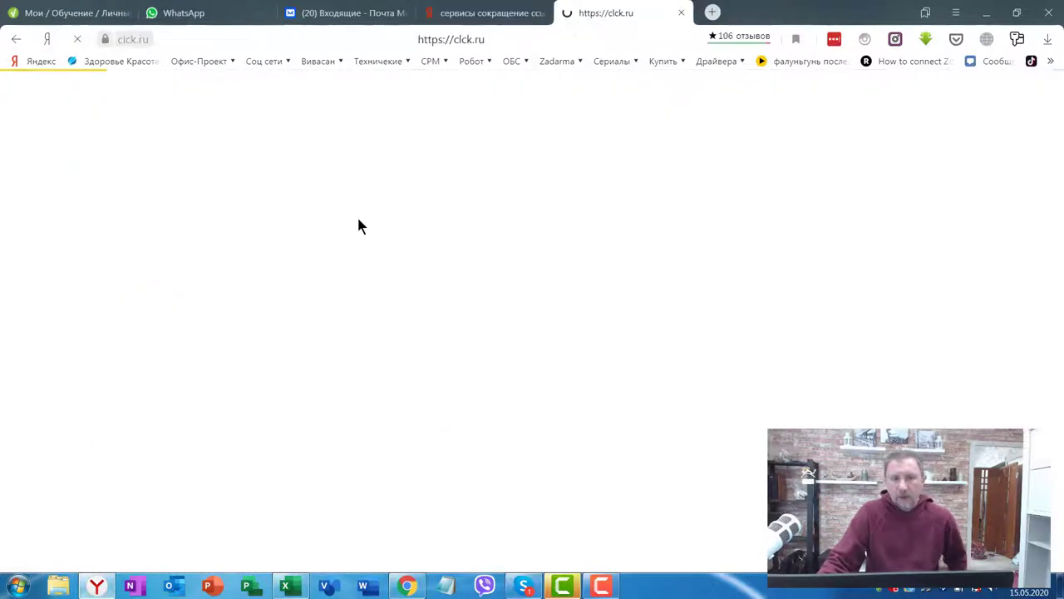
pyautogui.click(503, 222)
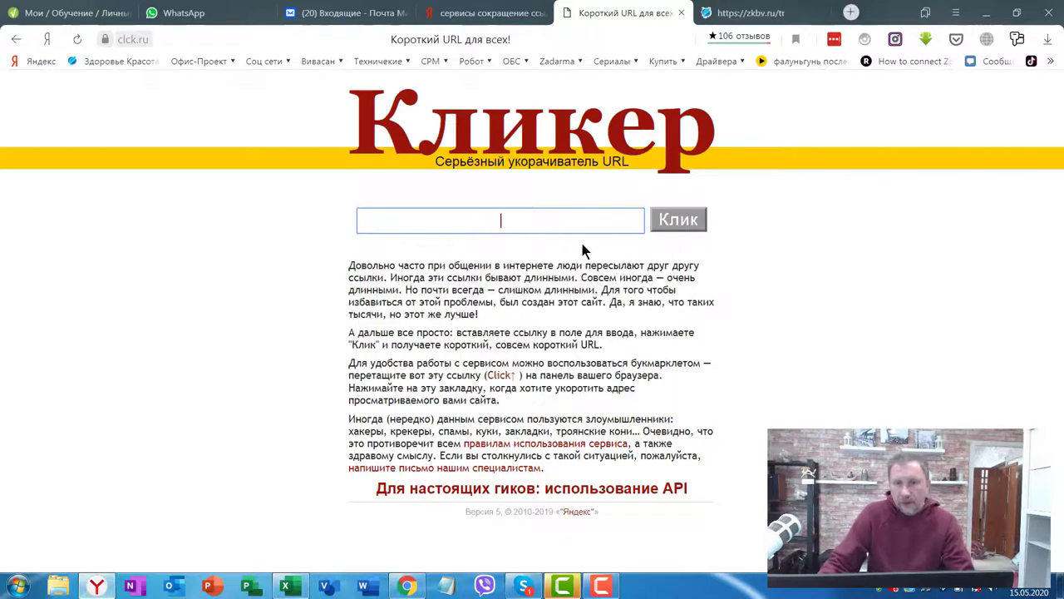
pyautogui.write('https://zkbv.ru/tr')
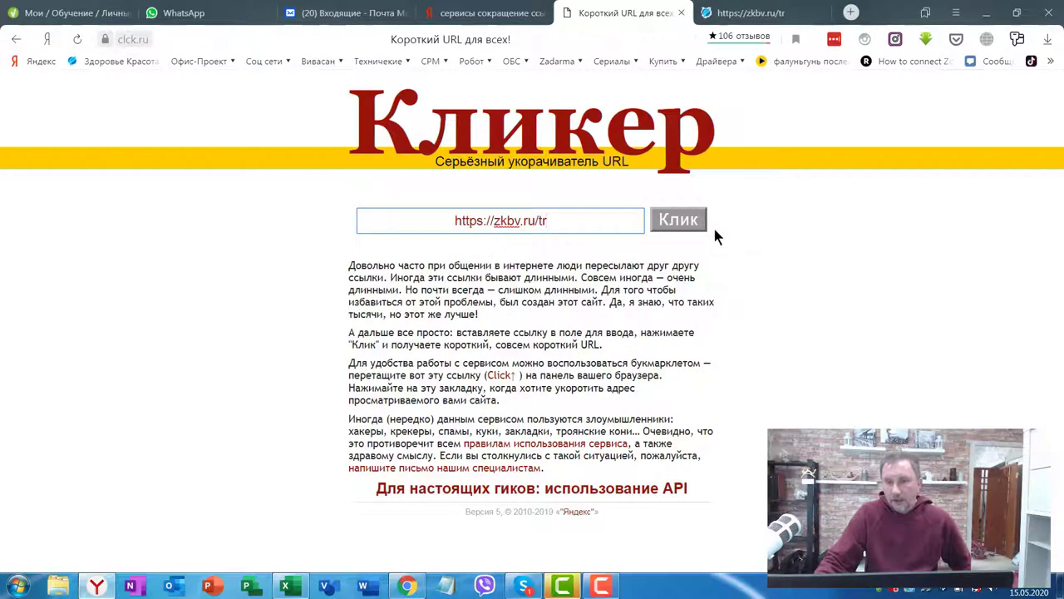
pyautogui.click(682, 220)
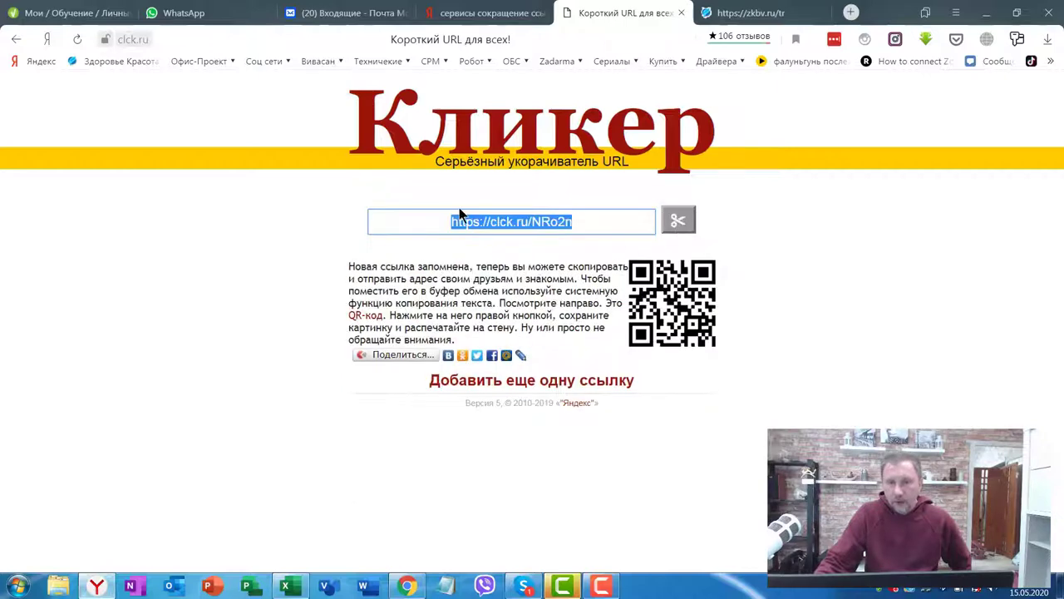
pyautogui.moveTo(595, 227); pyautogui.dragTo(466, 229)
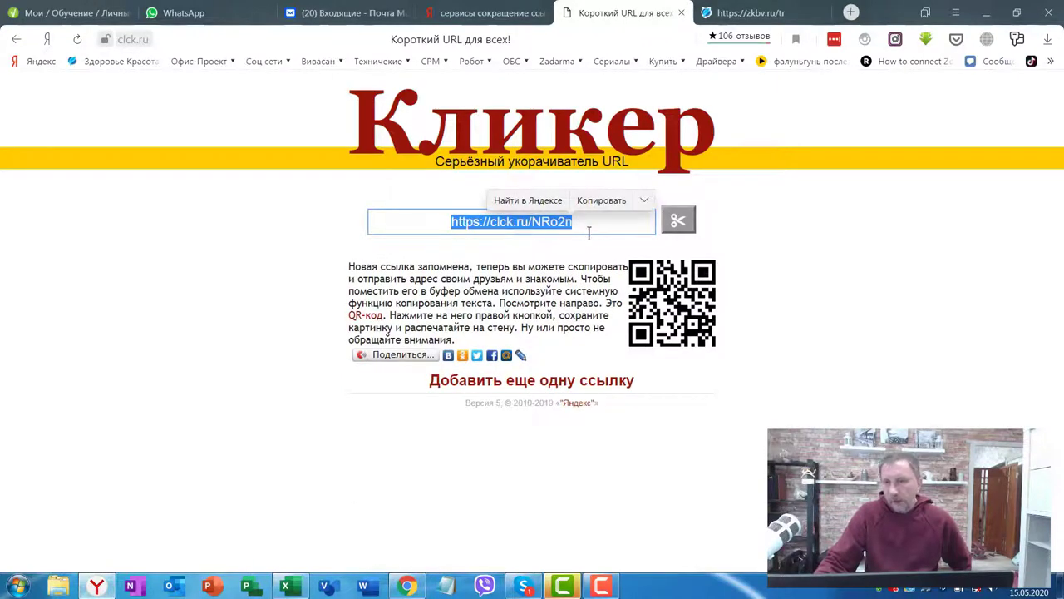
pyautogui.rightClick(514, 221)
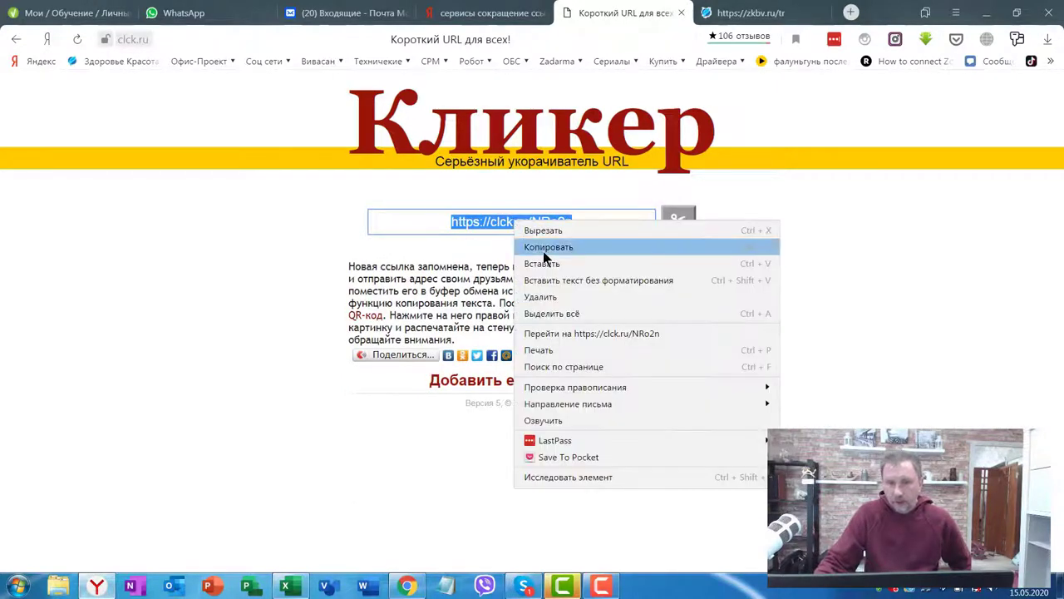
pyautogui.click(546, 248)
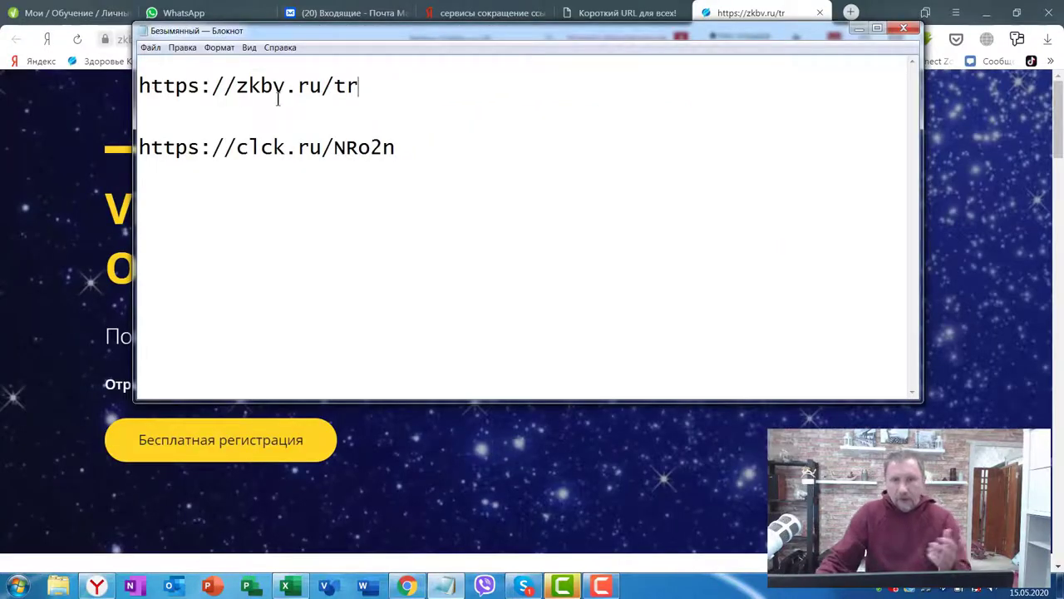
pyautogui.moveTo(364, 86); pyautogui.dragTo(108, 86)
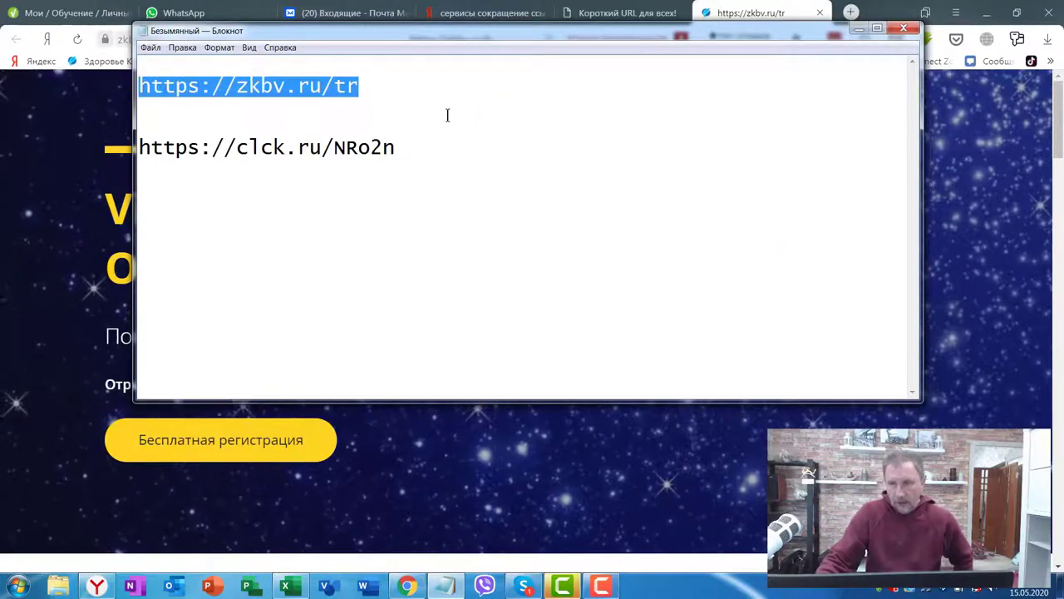
pyautogui.click(395, 147)
pyautogui.moveTo(396, 147); pyautogui.dragTo(127, 147)
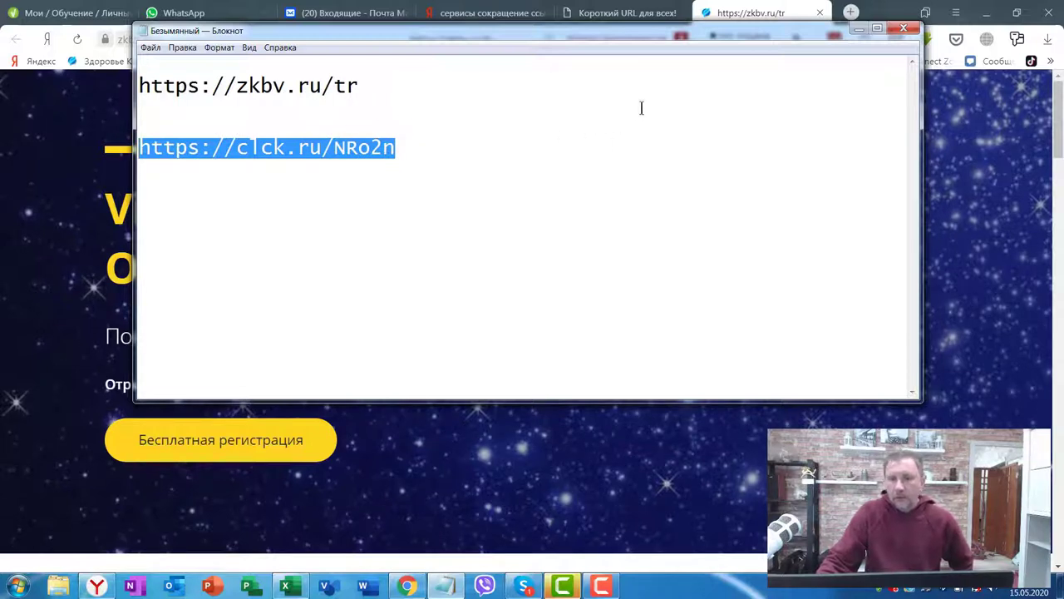
pyautogui.click(474, 104)
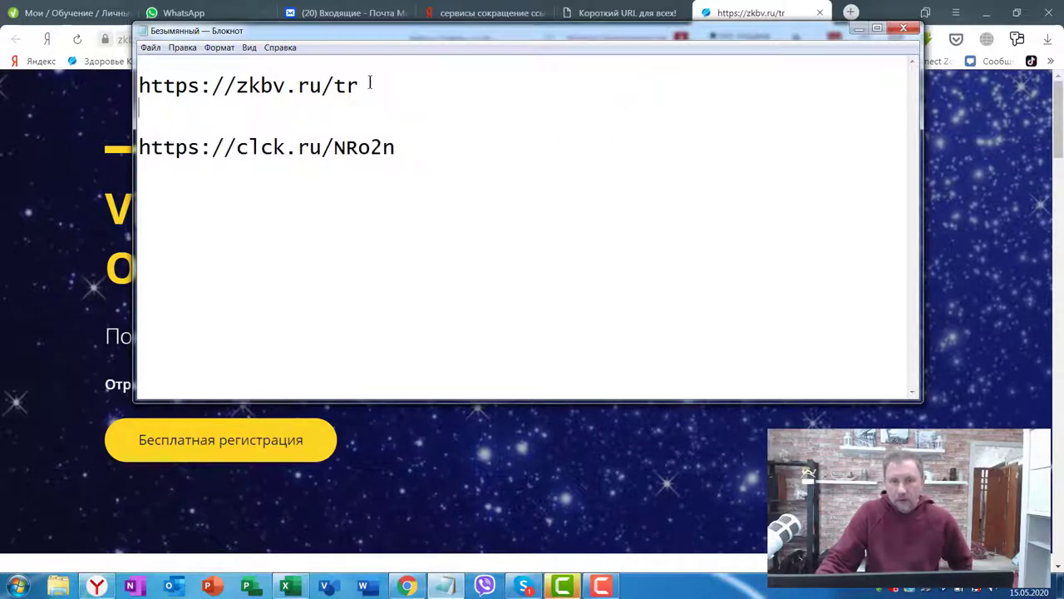
pyautogui.moveTo(370, 83); pyautogui.dragTo(138, 86)
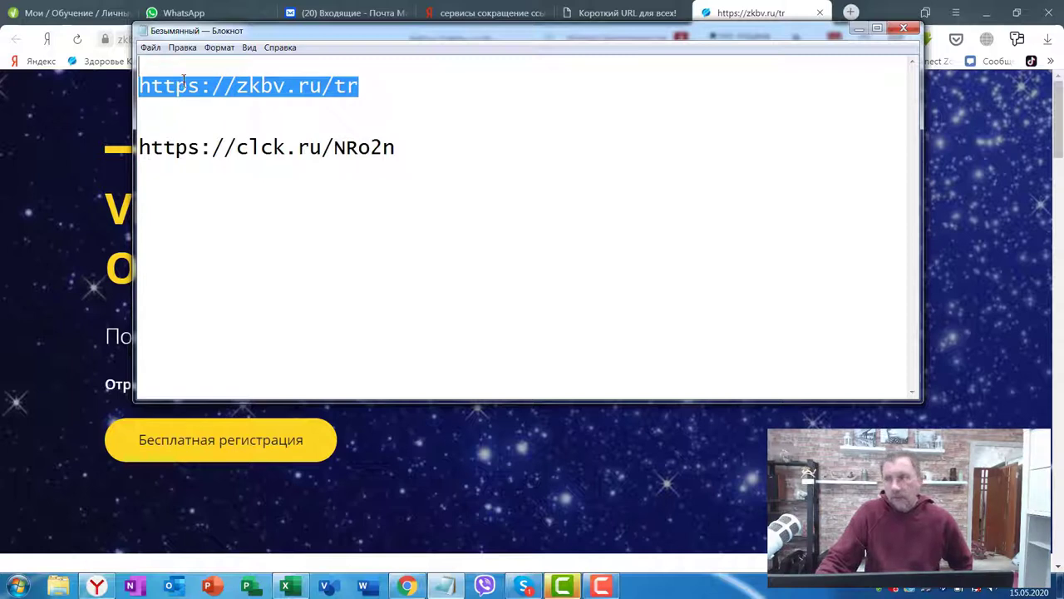
pyautogui.click(308, 99)
pyautogui.moveTo(233, 87); pyautogui.dragTo(311, 87)
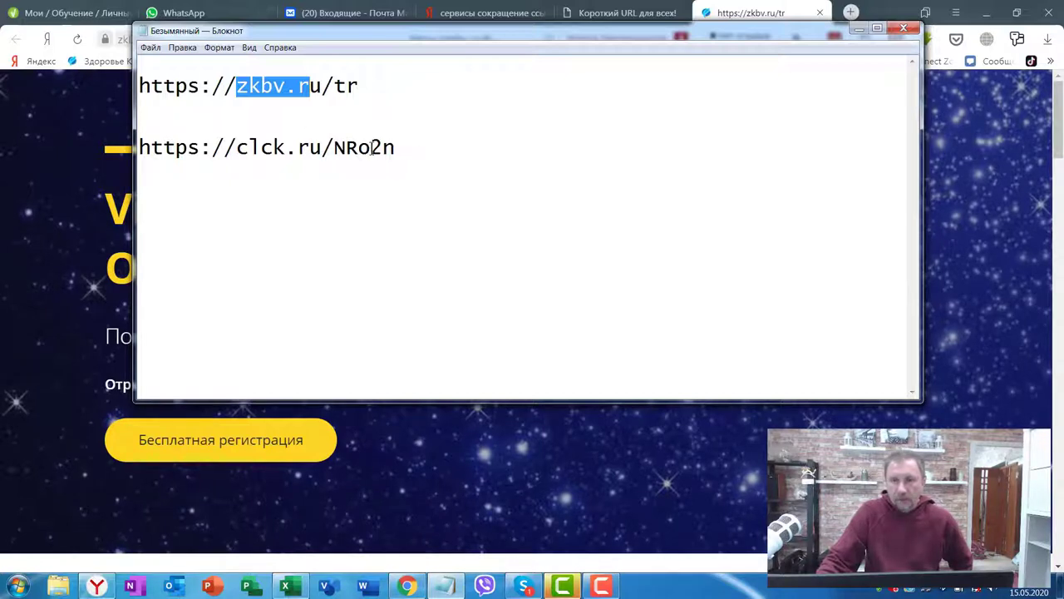
pyautogui.moveTo(396, 147); pyautogui.dragTo(138, 147)
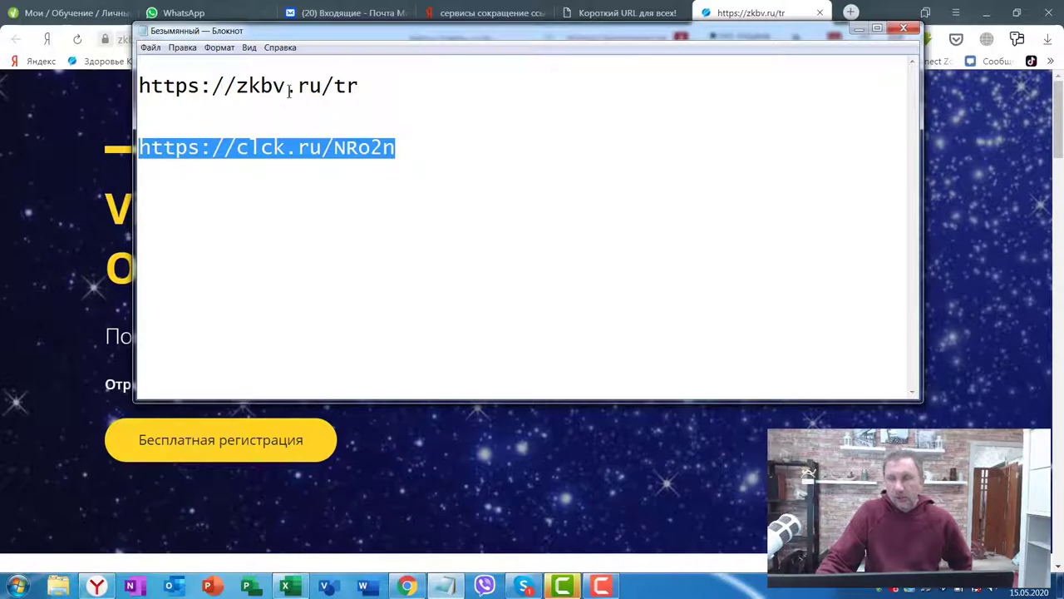
pyautogui.click(291, 152)
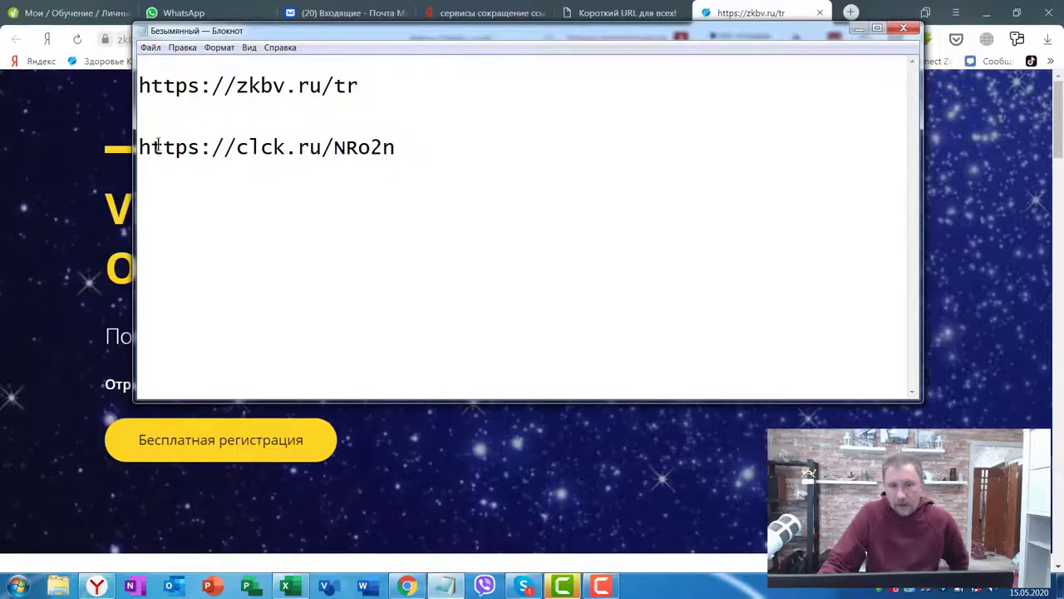
pyautogui.click(404, 147)
pyautogui.moveTo(412, 146); pyautogui.dragTo(138, 147)
pyautogui.moveTo(368, 86); pyautogui.dragTo(114, 81)
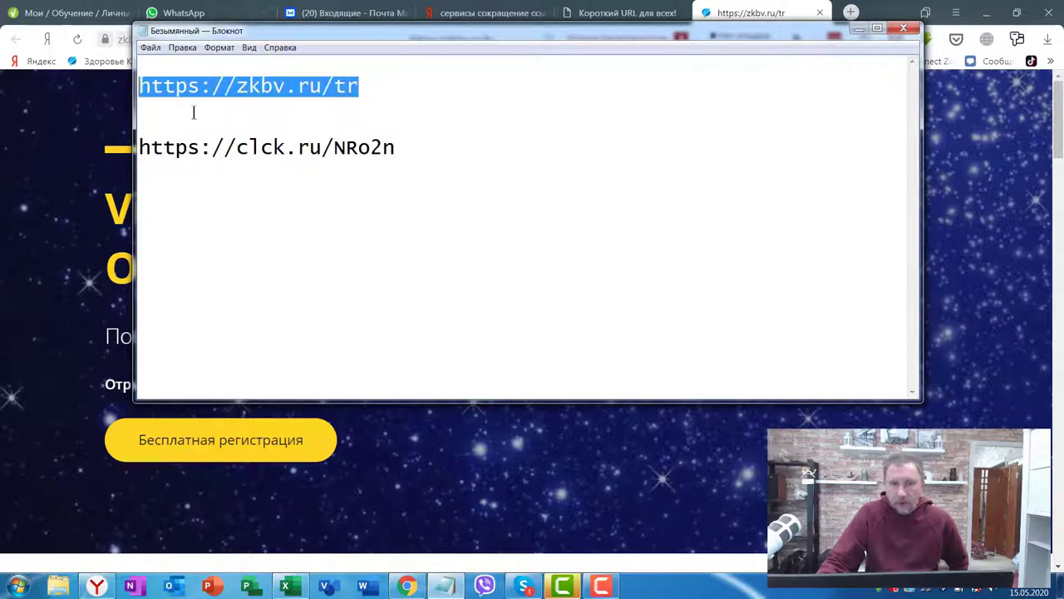
pyautogui.moveTo(419, 149); pyautogui.dragTo(129, 147)
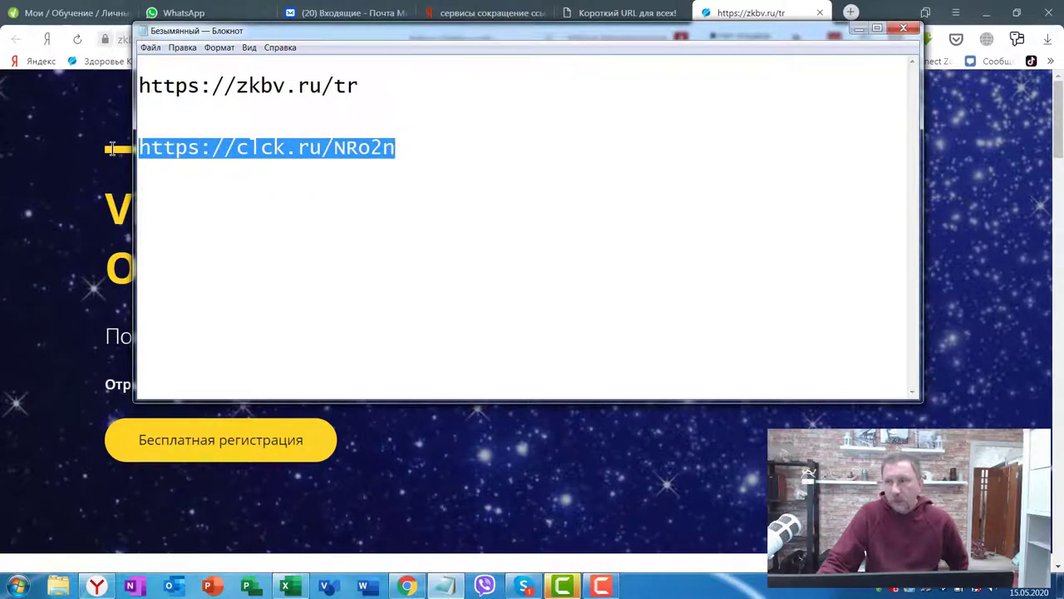
pyautogui.click(385, 182)
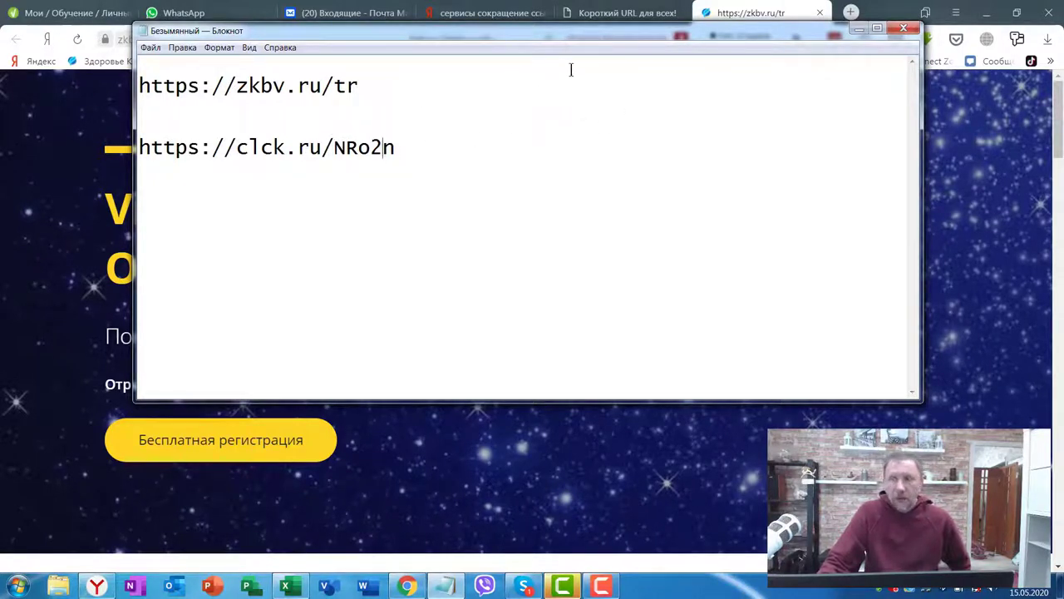
pyautogui.moveTo(560, 32); pyautogui.dragTo(571, 85)
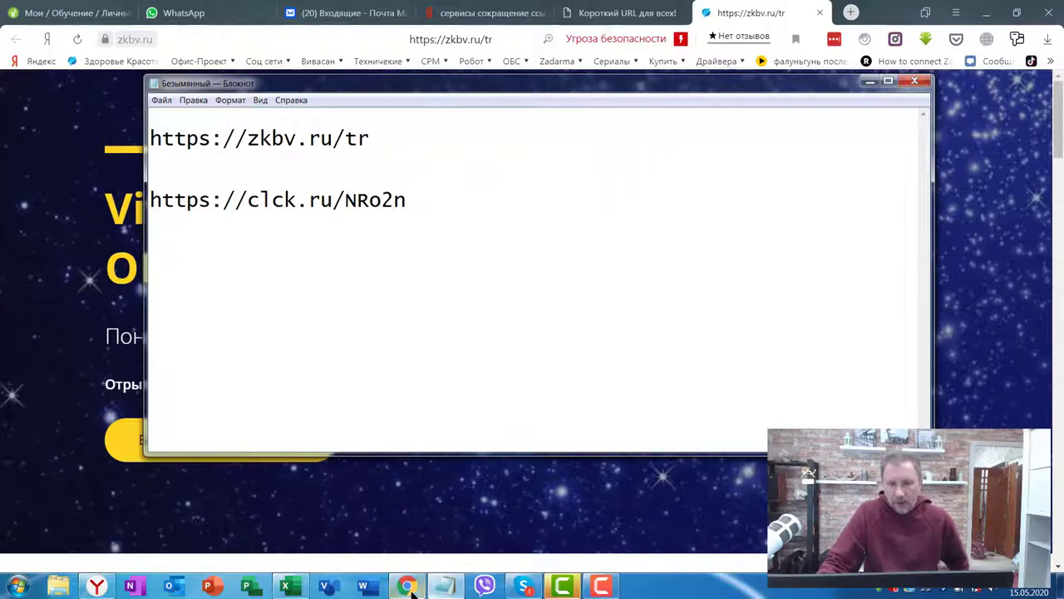
pyautogui.click(96, 585)
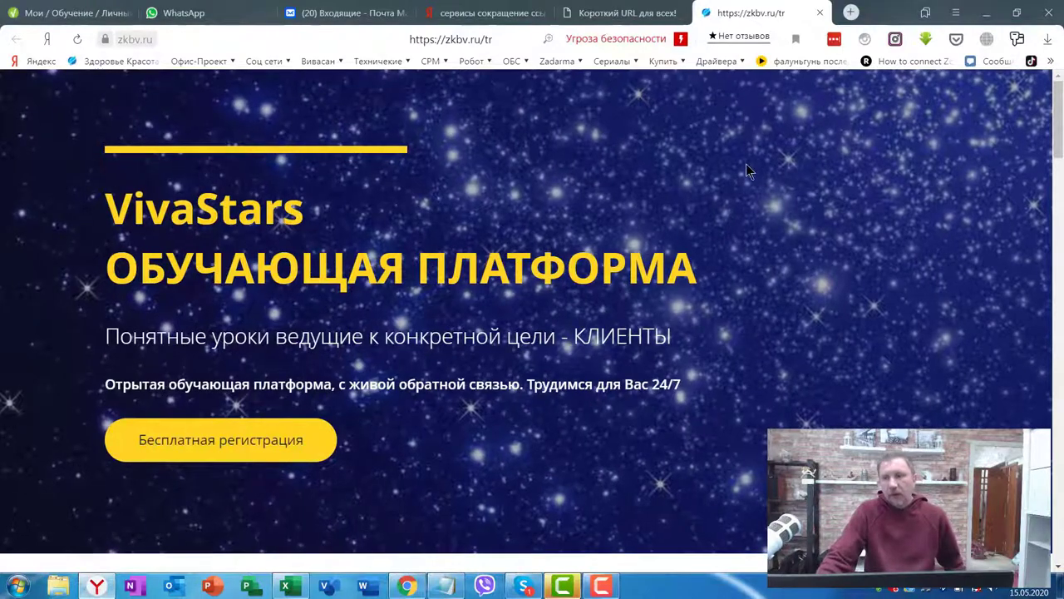
# Step: Open the REG.RU promotions tab in Chrome, glancing back at the saved links in Notepad
pyautogui.click(406, 586)
pyautogui.click(396, 11)
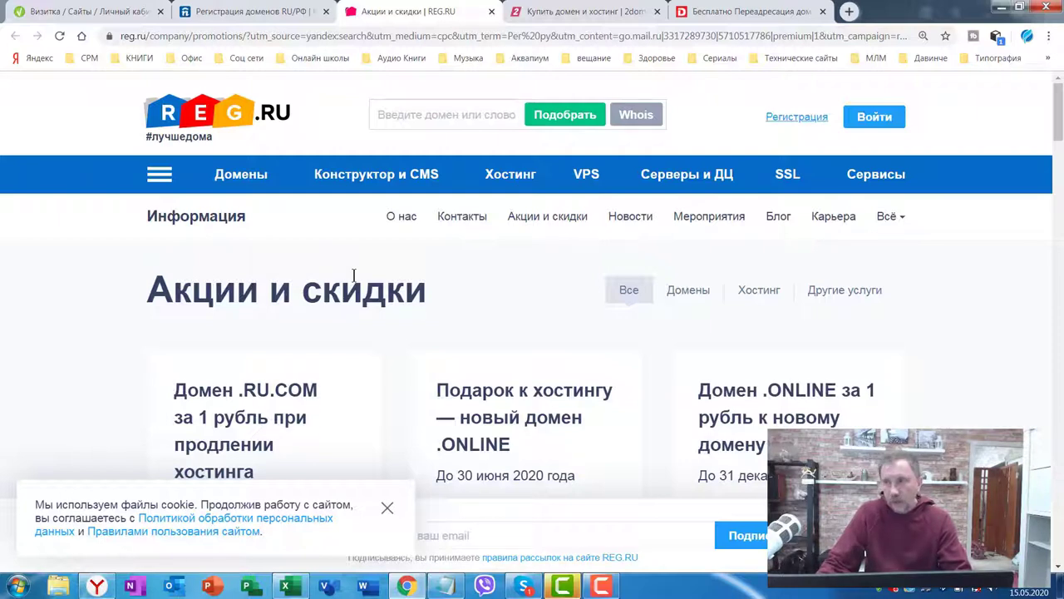
pyautogui.hotkey('alt', 'Tab')
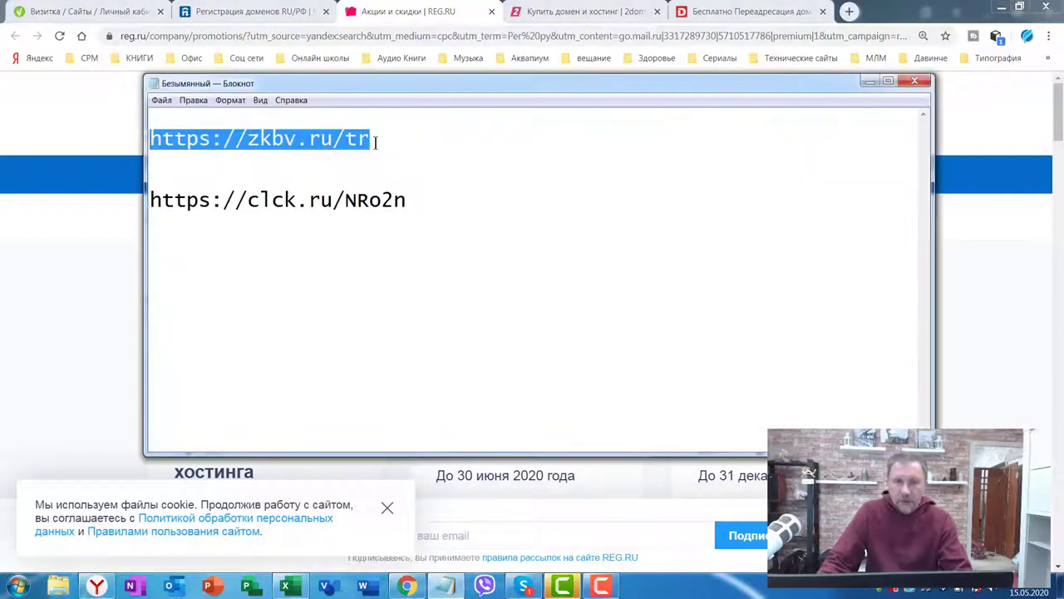
pyautogui.click(992, 123)
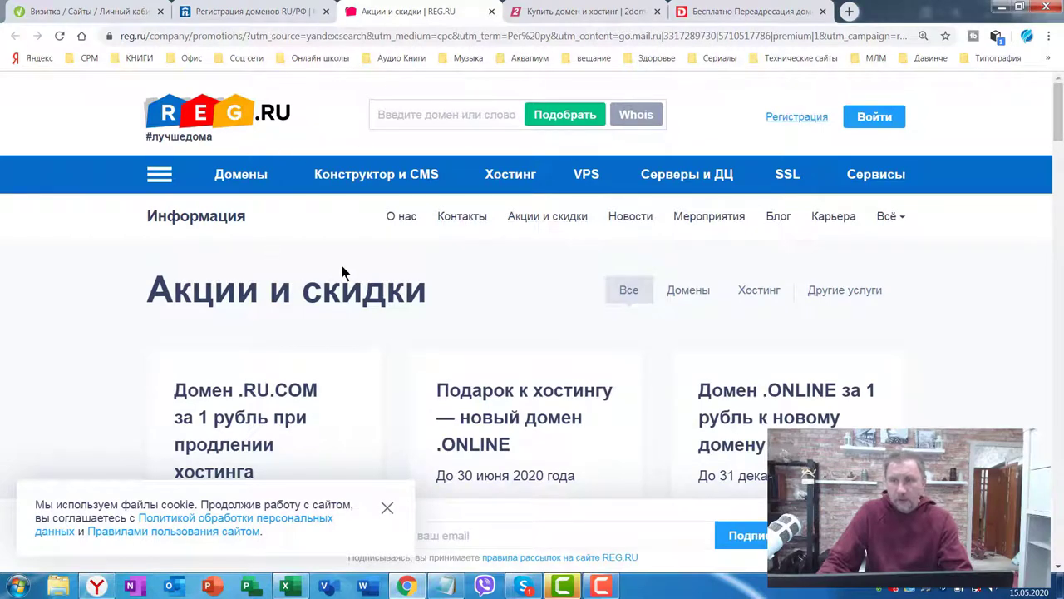
# Step: Check the 2domains and REG.RU tabs, ending on Parsdata's free domain forwarding page
pyautogui.click(557, 13)
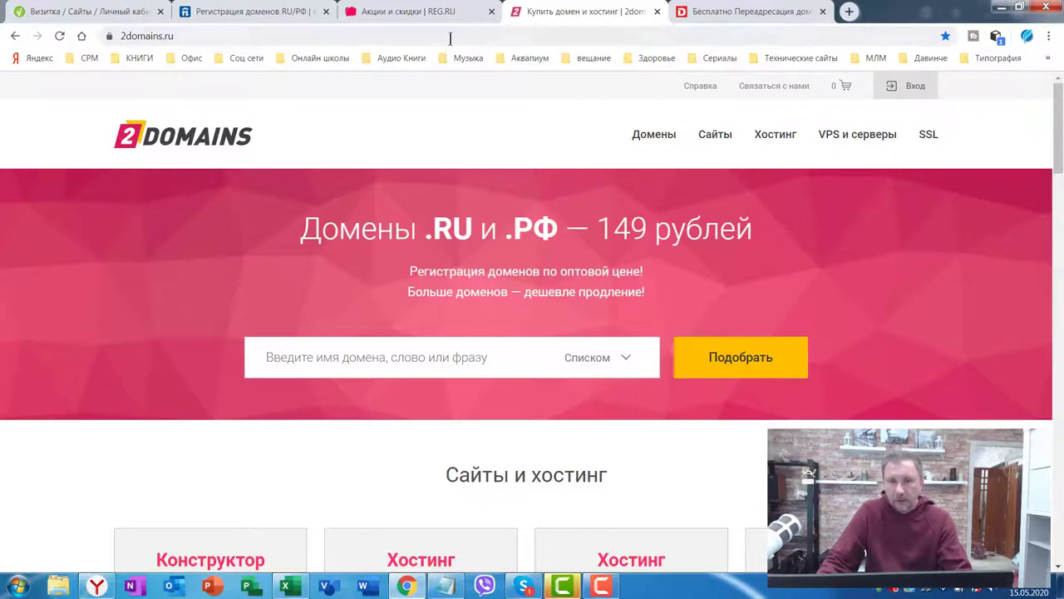
pyautogui.click(378, 11)
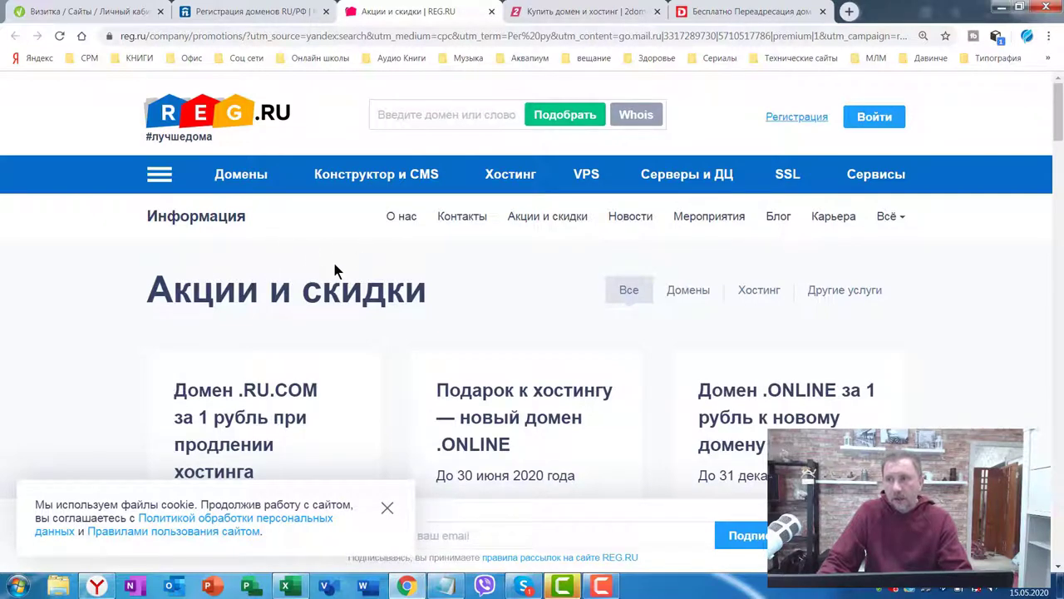
pyautogui.click(733, 12)
pyautogui.scroll(4, 724, 194)
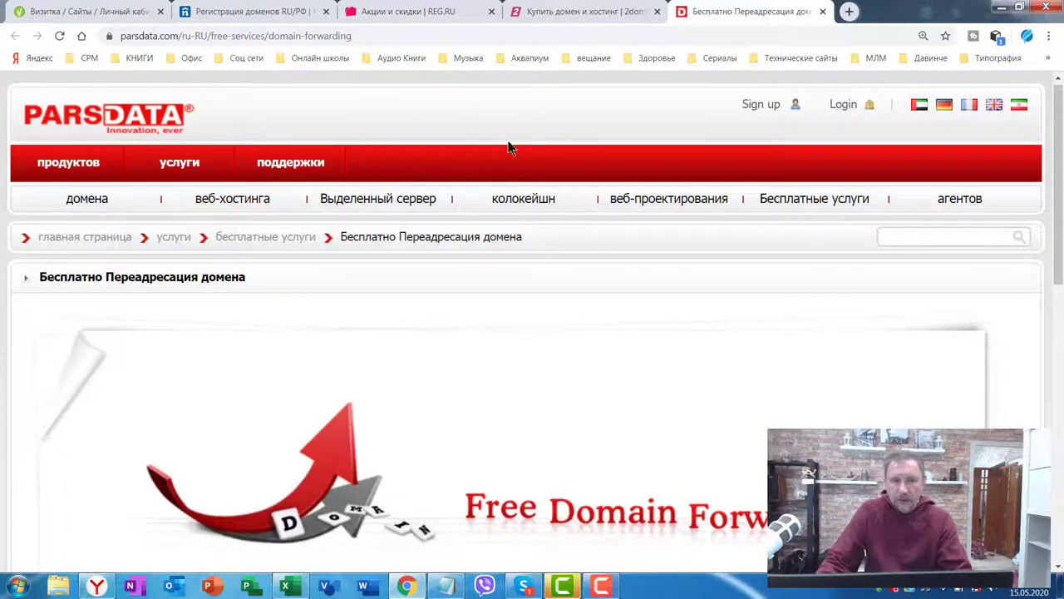
# Step: Scroll through Parsdata's free forwarding offer, then switch to the Nethouse domain registration tab
pyautogui.scroll(-2, 732, 258)
pyautogui.scroll(3, 720, 274)
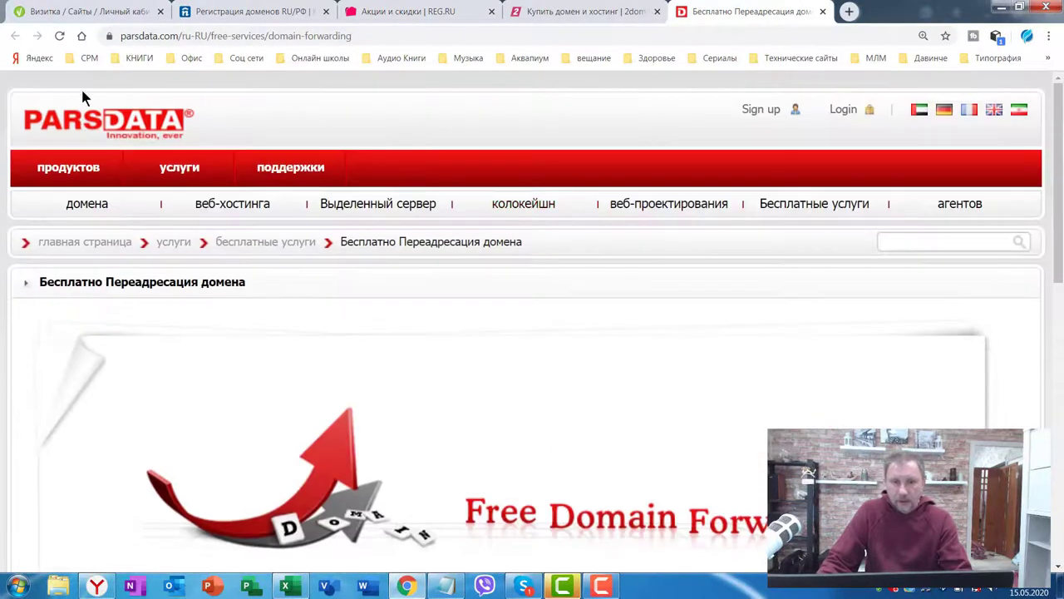
pyautogui.scroll(-4, 644, 199)
pyautogui.scroll(1, 640, 218)
pyautogui.scroll(-5, 639, 222)
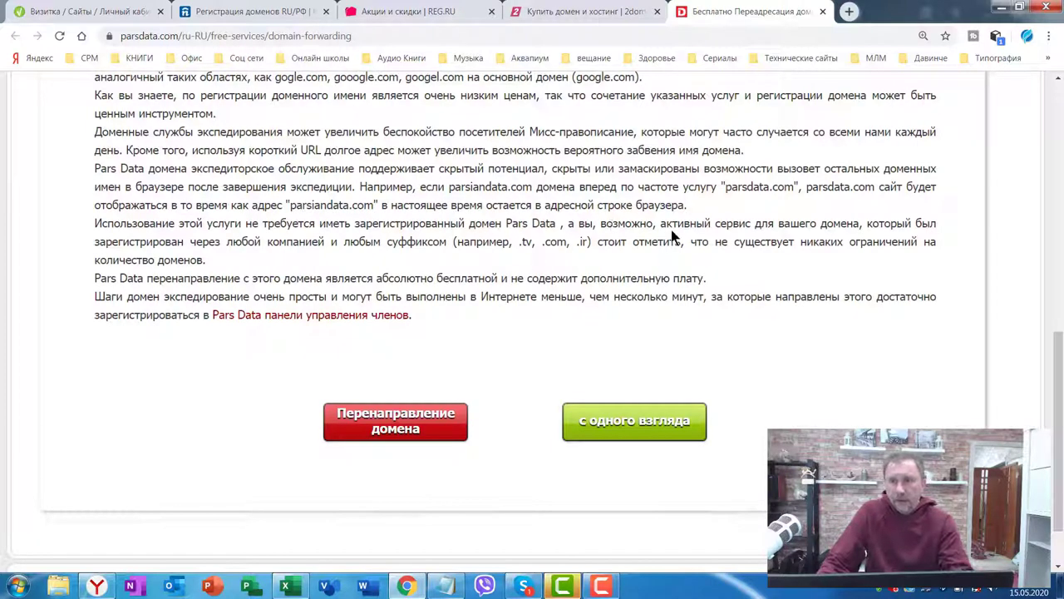
pyautogui.scroll(3, 671, 229)
pyautogui.scroll(4, 582, 166)
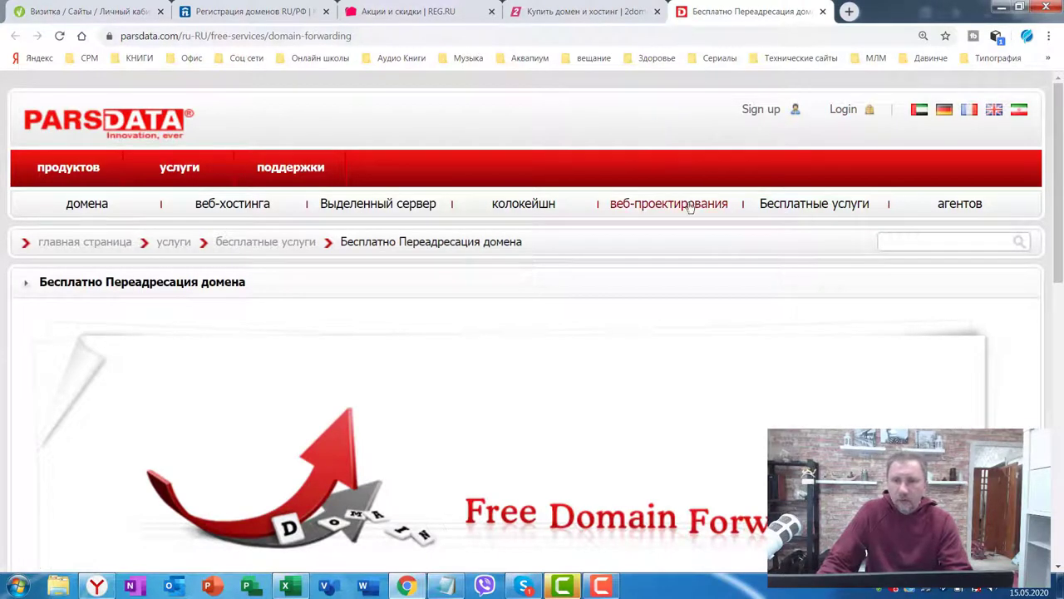
pyautogui.click(235, 15)
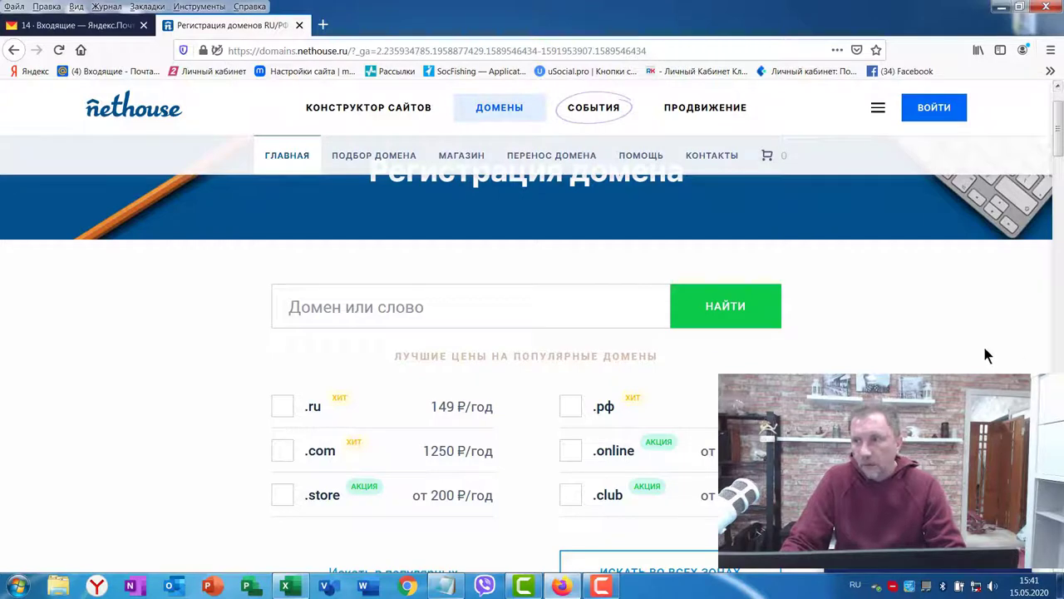
# Step: Sign up for Nethouse.Домены with the pasted e-mail and accepted agreement, then check the mail inbox
pyautogui.scroll(2, 1002, 360)
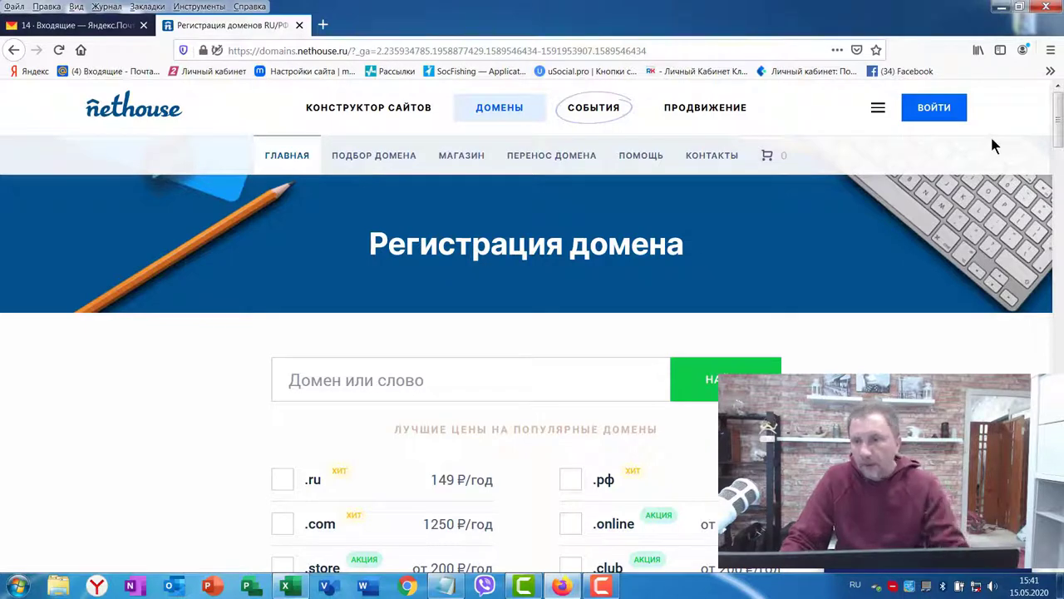
pyautogui.click(943, 113)
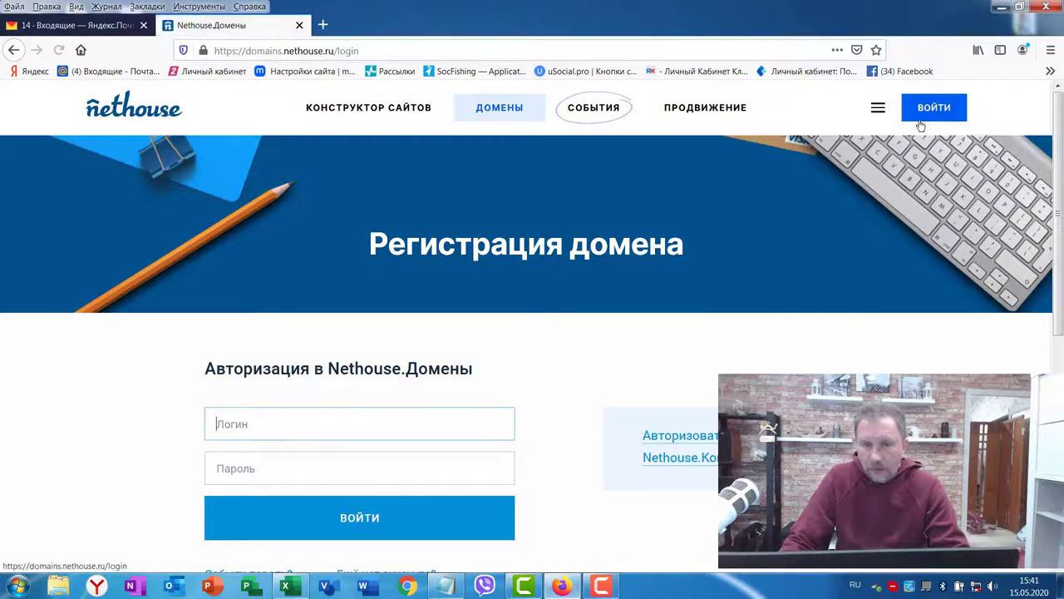
pyautogui.scroll(-4, 582, 287)
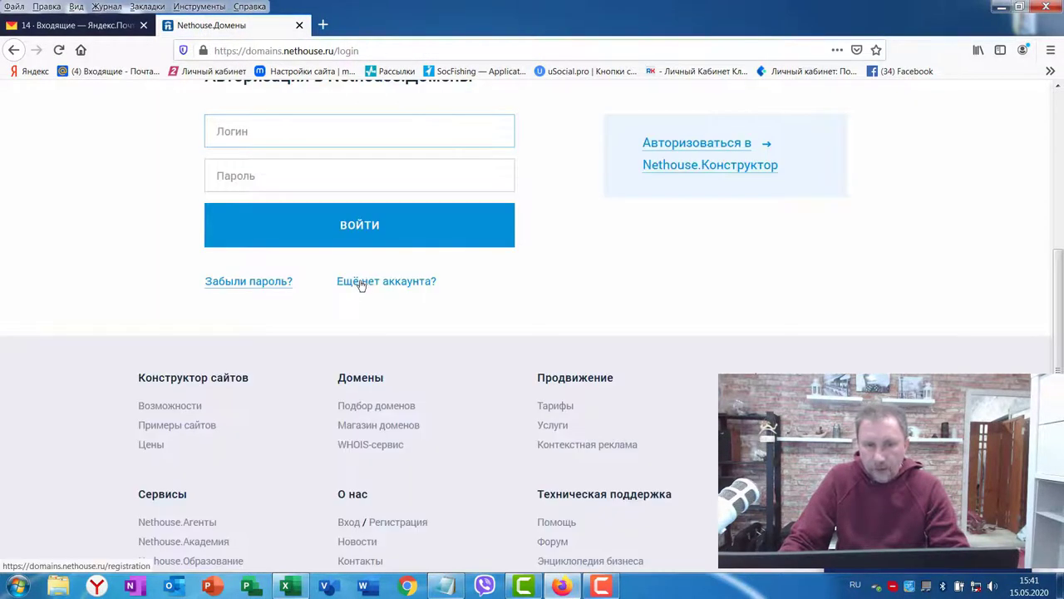
pyautogui.click(358, 284)
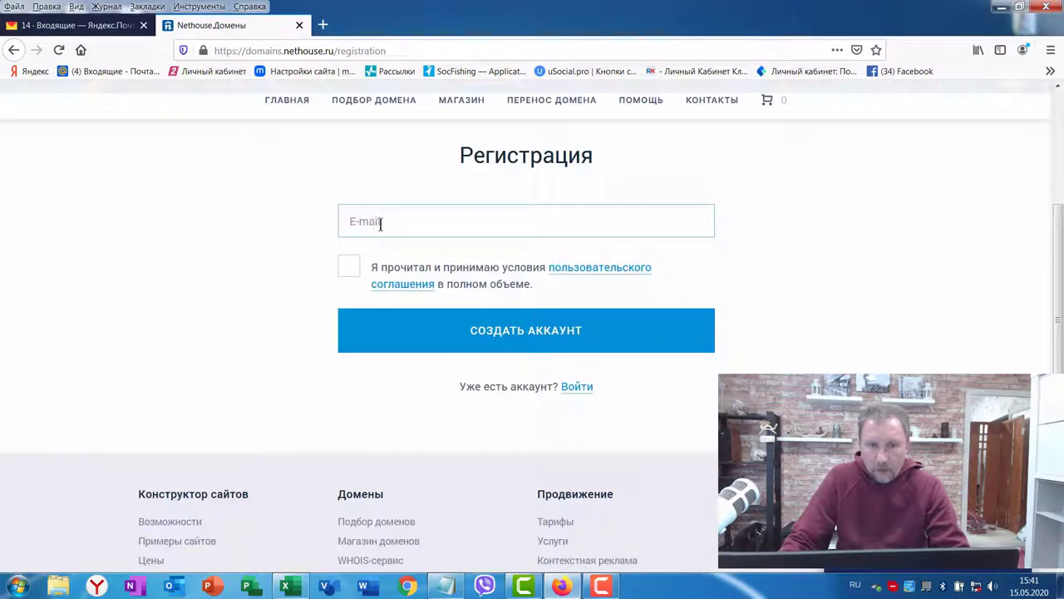
pyautogui.click(368, 225)
pyautogui.hotkey('ctrl', 'v')
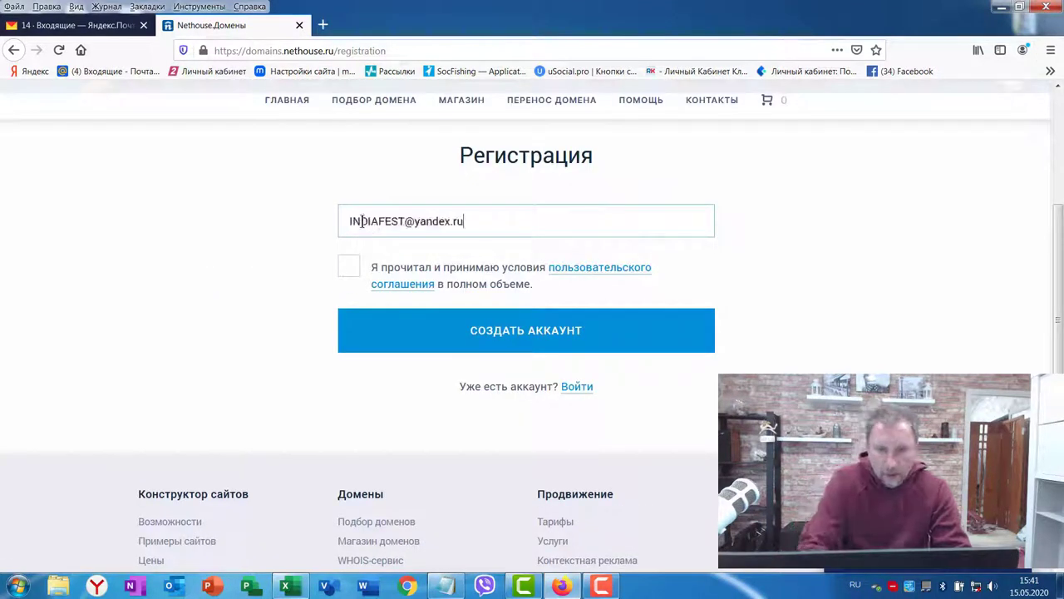
pyautogui.click(350, 268)
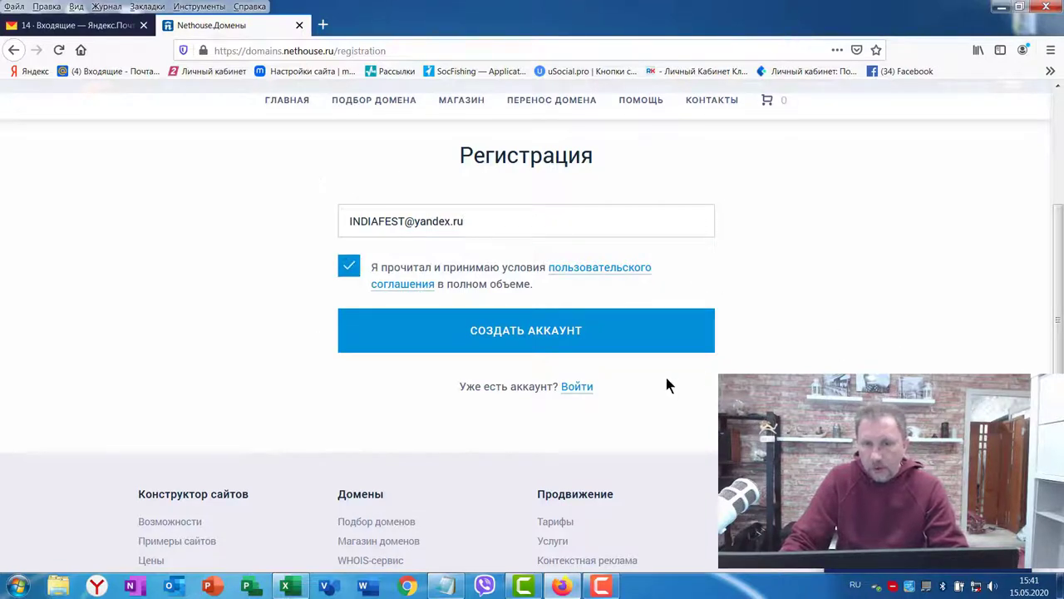
pyautogui.click(513, 333)
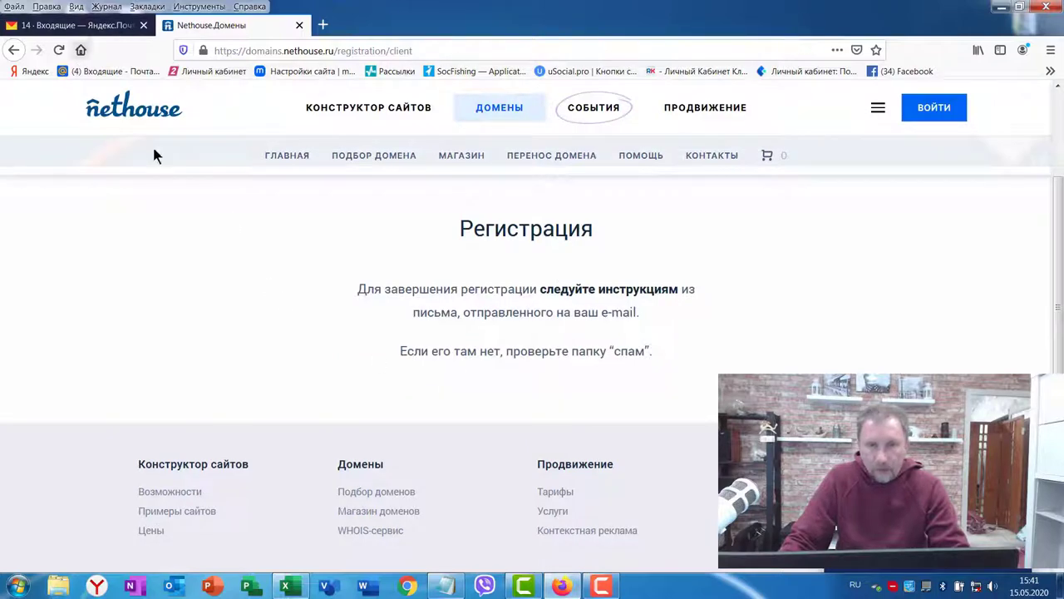
pyautogui.click(71, 30)
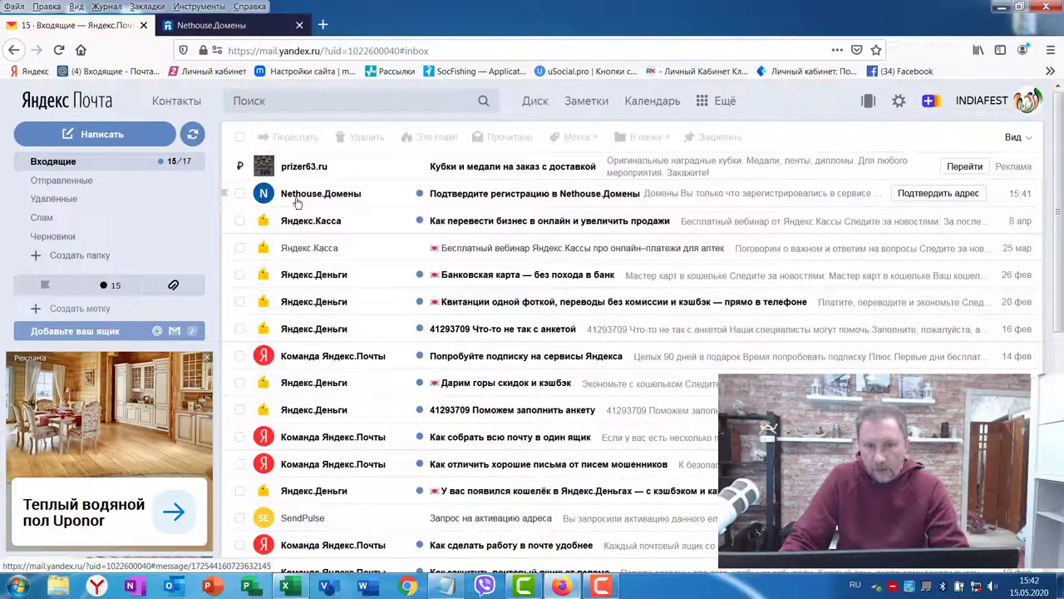
# Step: Open the Nethouse.Домены letter, follow 'Подтвердить регистрацию', and select the assigned login
pyautogui.click(487, 200)
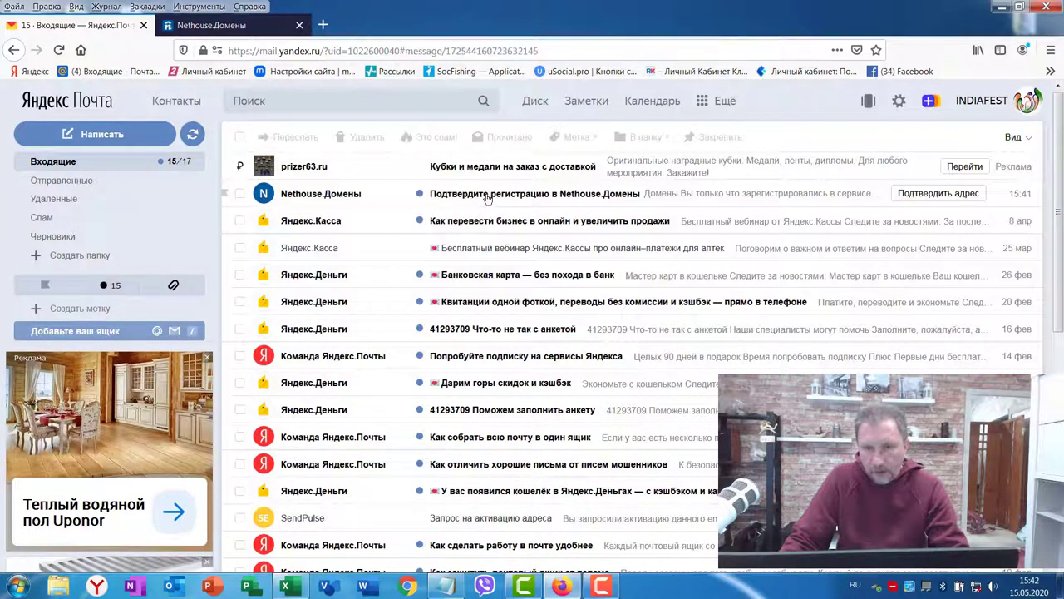
pyautogui.scroll(-3, 724, 291)
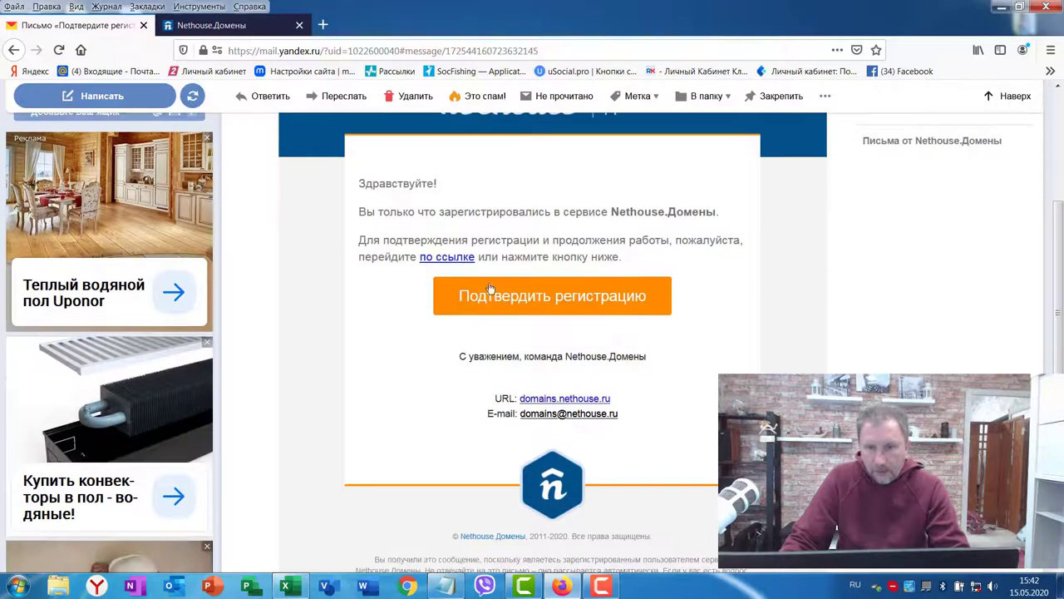
pyautogui.click(536, 306)
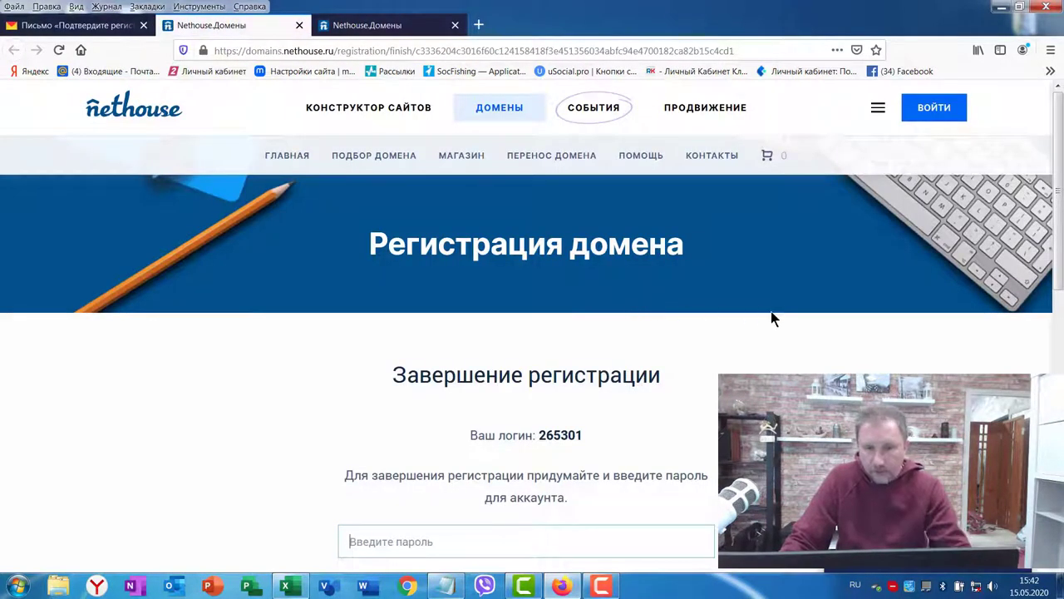
pyautogui.scroll(-3, 771, 312)
pyautogui.doubleClick(560, 215)
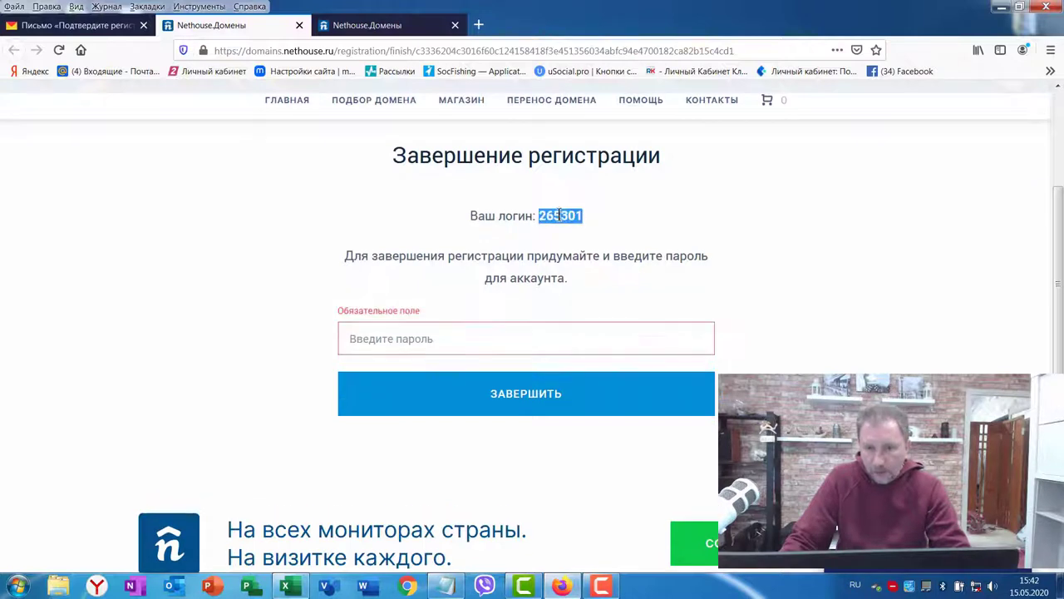
# Step: Copy the new login and paste it into the Notepad notes below the e-mail
pyautogui.rightClick(560, 217)
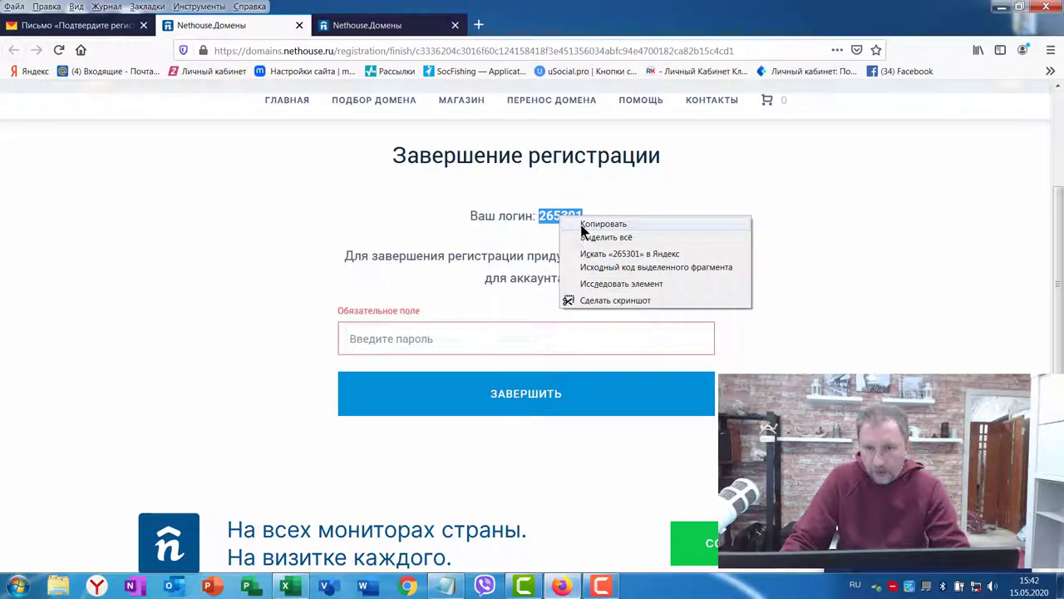
pyautogui.click(585, 224)
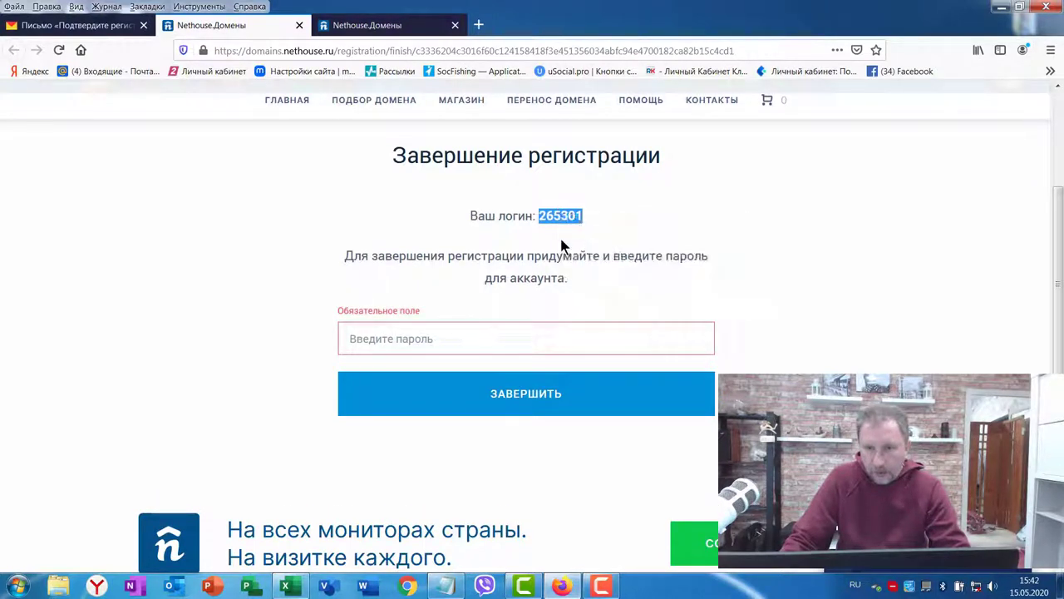
pyautogui.click(445, 586)
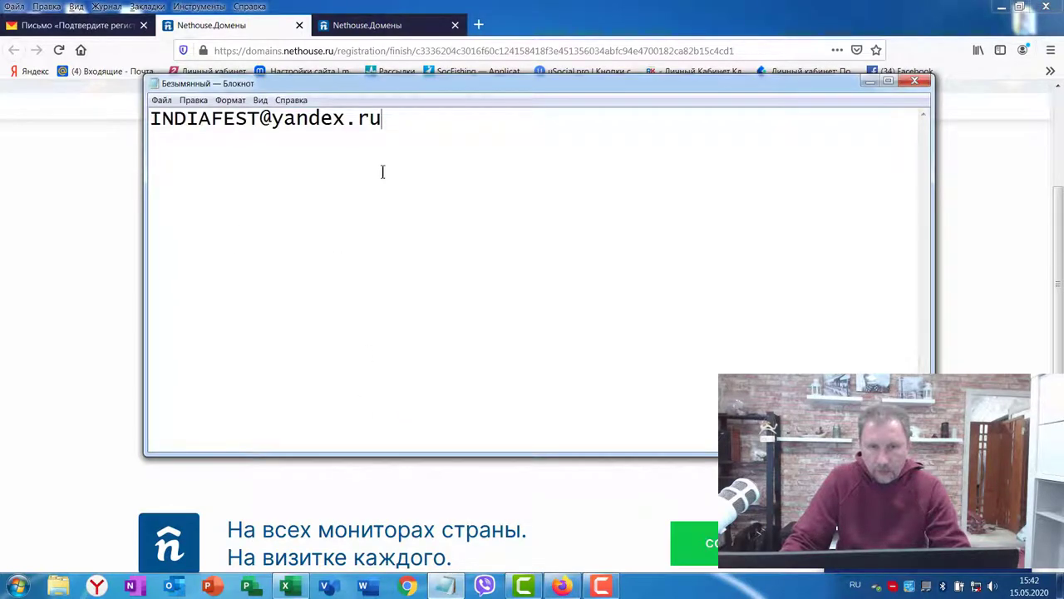
pyautogui.press('Return')
pyautogui.press('Return')
pyautogui.hotkey('ctrl', 'v')
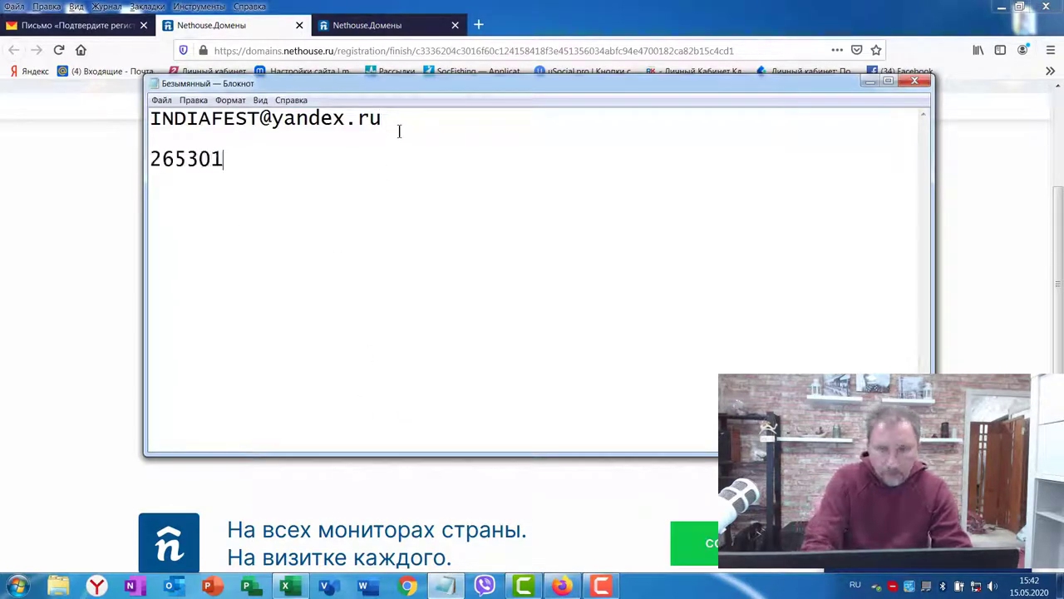
# Step: Enter the account password and finish registration with ЗАВЕРШИТЬ
pyautogui.click(1019, 360)
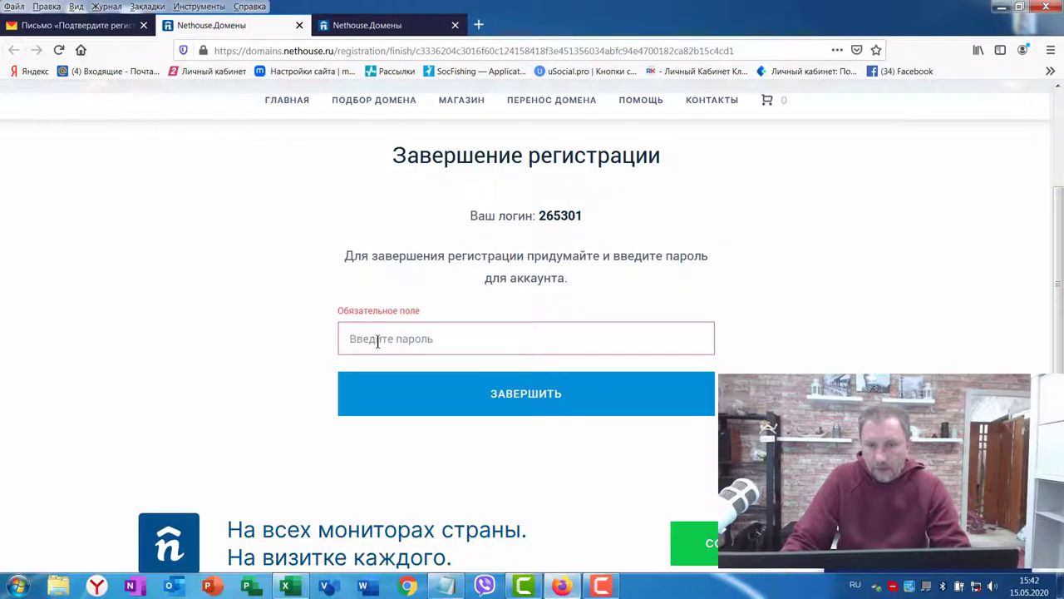
pyautogui.click(446, 586)
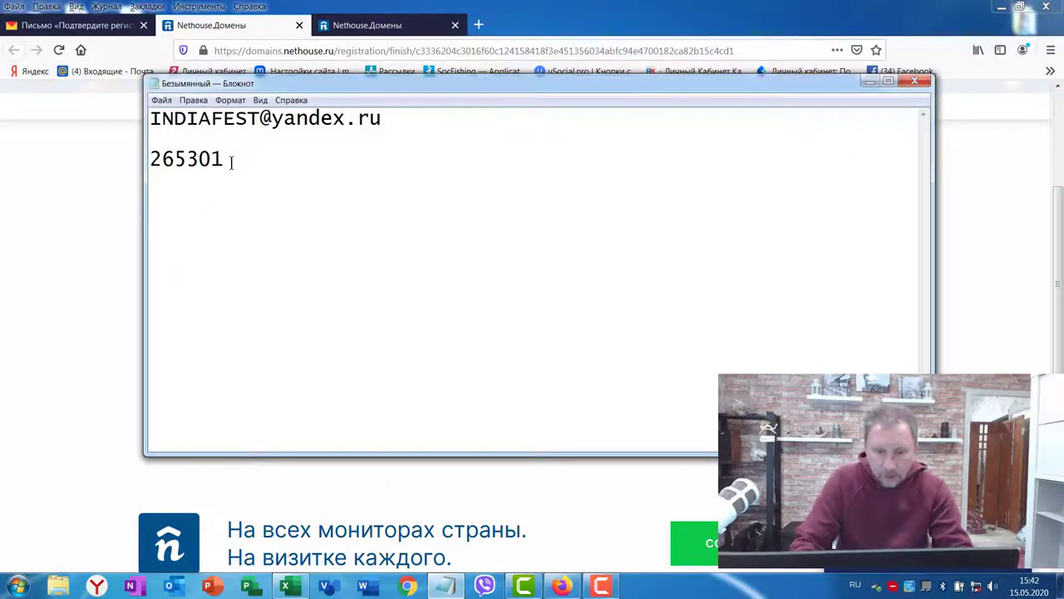
pyautogui.hotkey('alt', 'Tab')
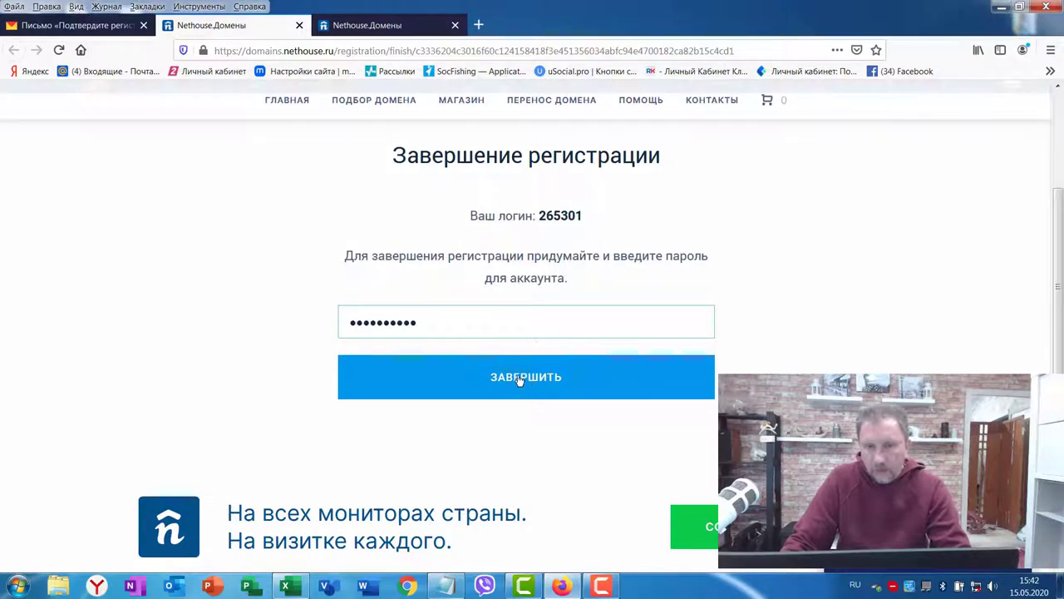
pyautogui.click(519, 379)
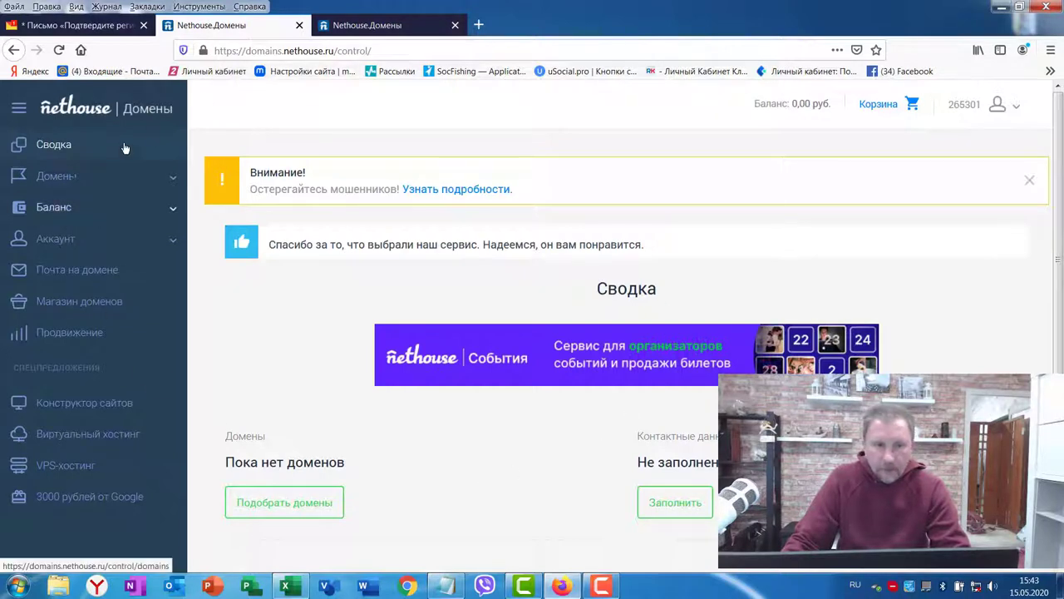
# Step: Show the domain management options and scroll through the new account dashboard
pyautogui.click(46, 177)
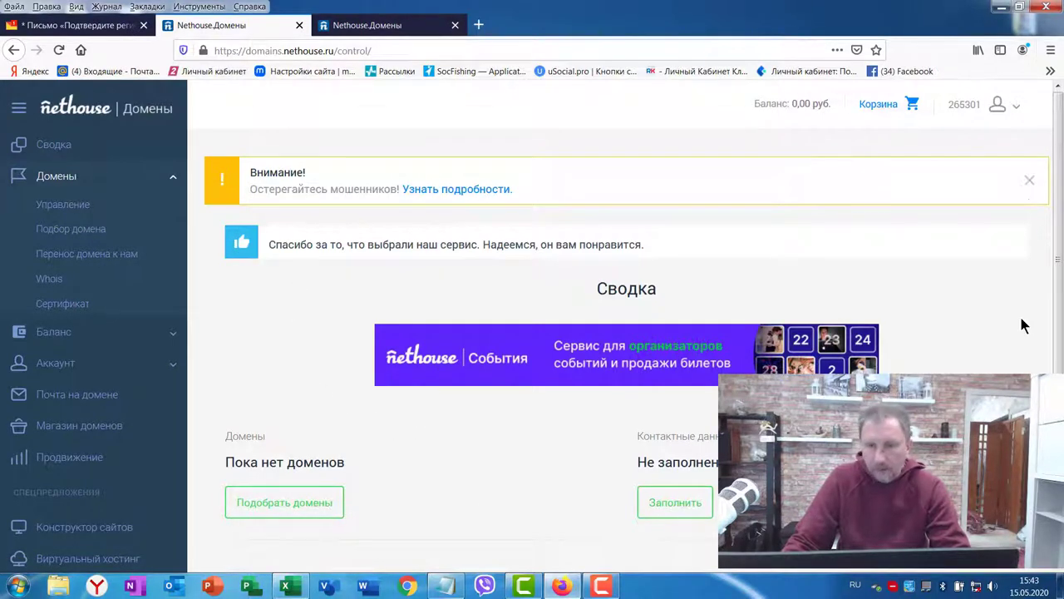
pyautogui.scroll(-3, 1022, 329)
pyautogui.scroll(3, 93, 264)
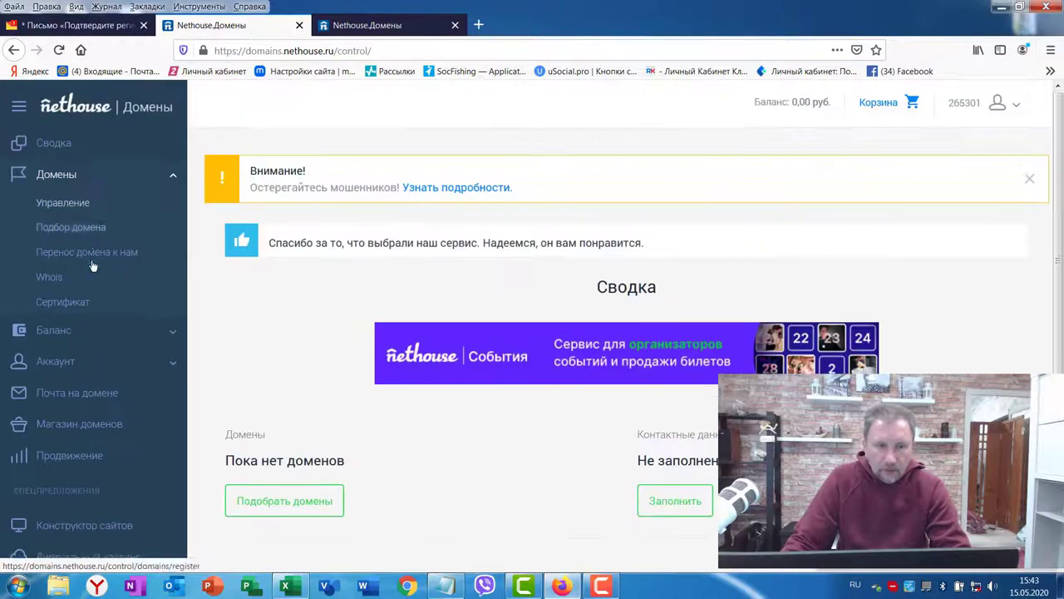
pyautogui.scroll(-3, 93, 264)
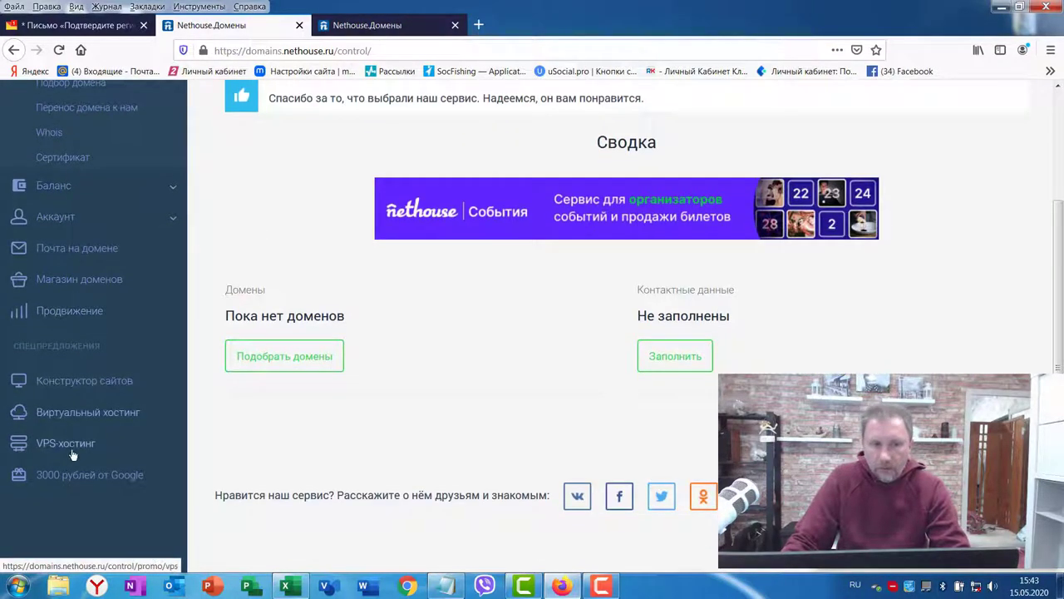
pyautogui.scroll(2, 98, 187)
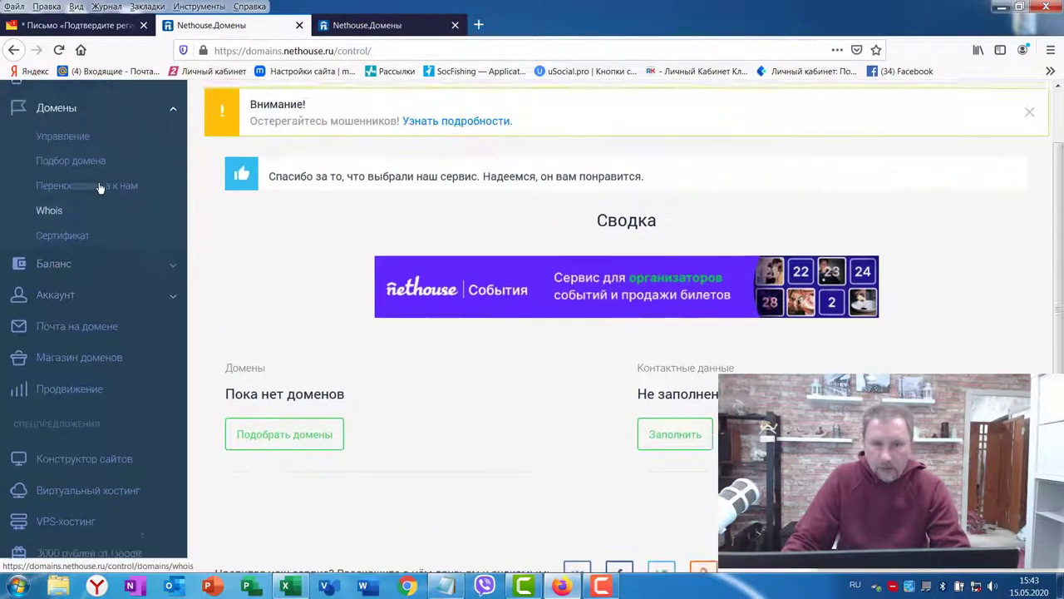
pyautogui.scroll(2, 98, 187)
pyautogui.scroll(-5, 91, 208)
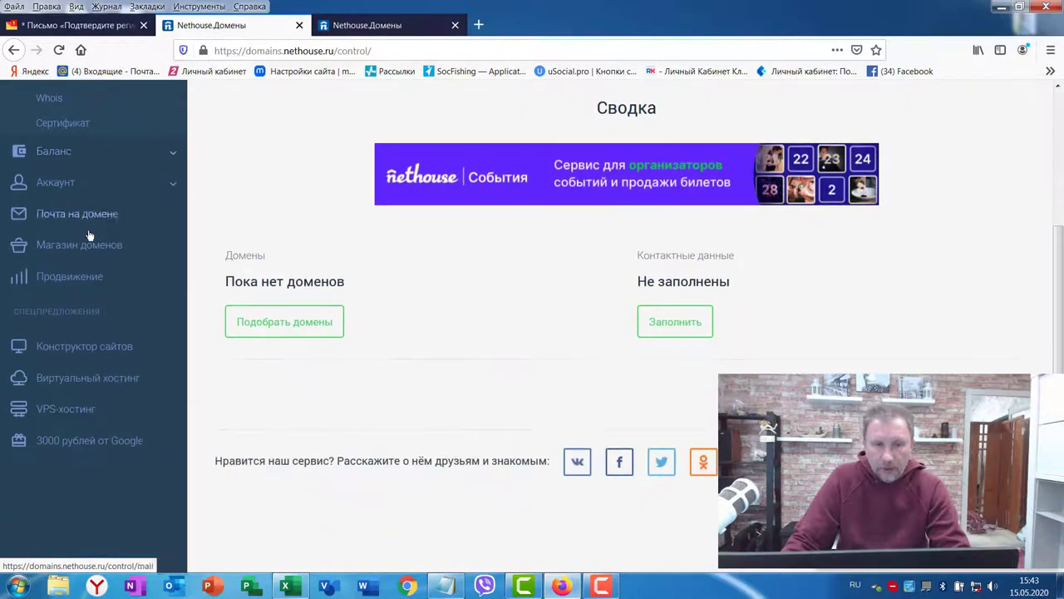
pyautogui.scroll(5, 144, 241)
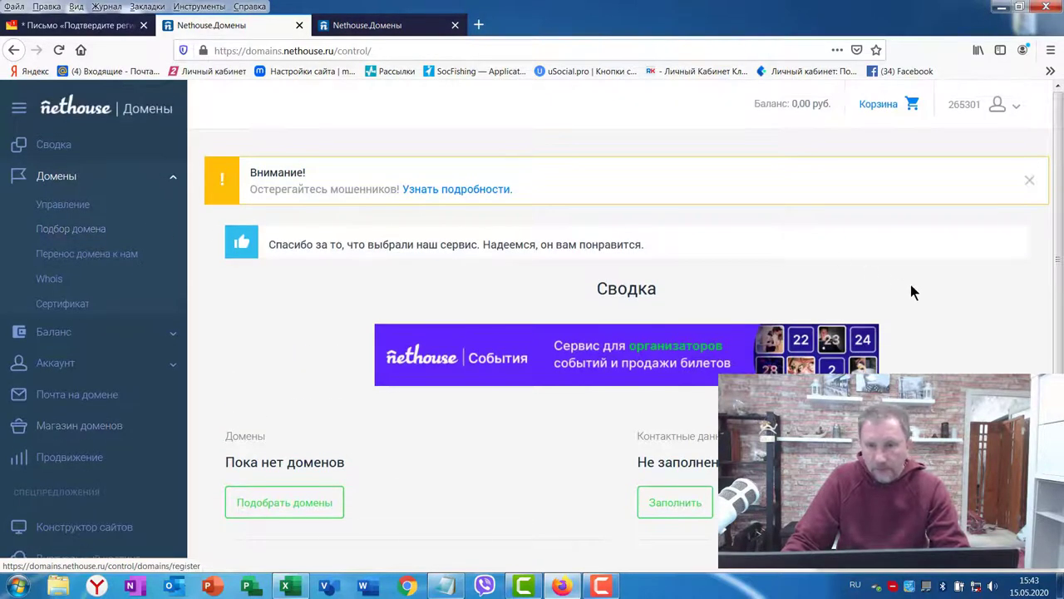
# Step: In Yandex Mail, open the Nethouse 'Добро пожаловать' welcome email from the inbox
pyautogui.hotkey('ctrl', 'shift', 'Tab')
pyautogui.hotkey('ctrl', '+')
pyautogui.hotkey('ctrl', '+')
pyautogui.hotkey('ctrl', '+')
pyautogui.hotkey('ctrl', '0')
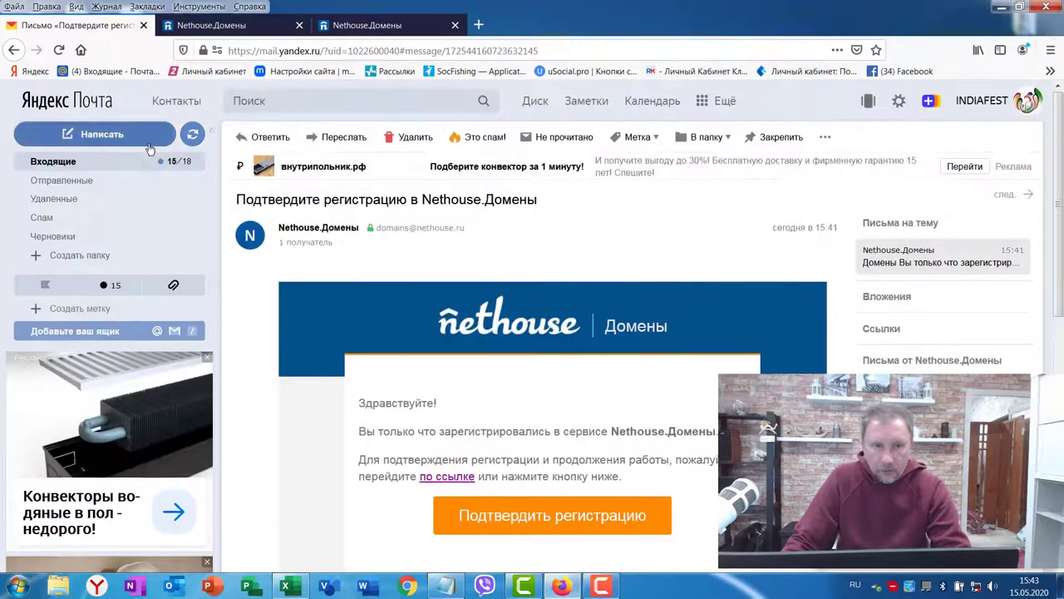
pyautogui.click(58, 162)
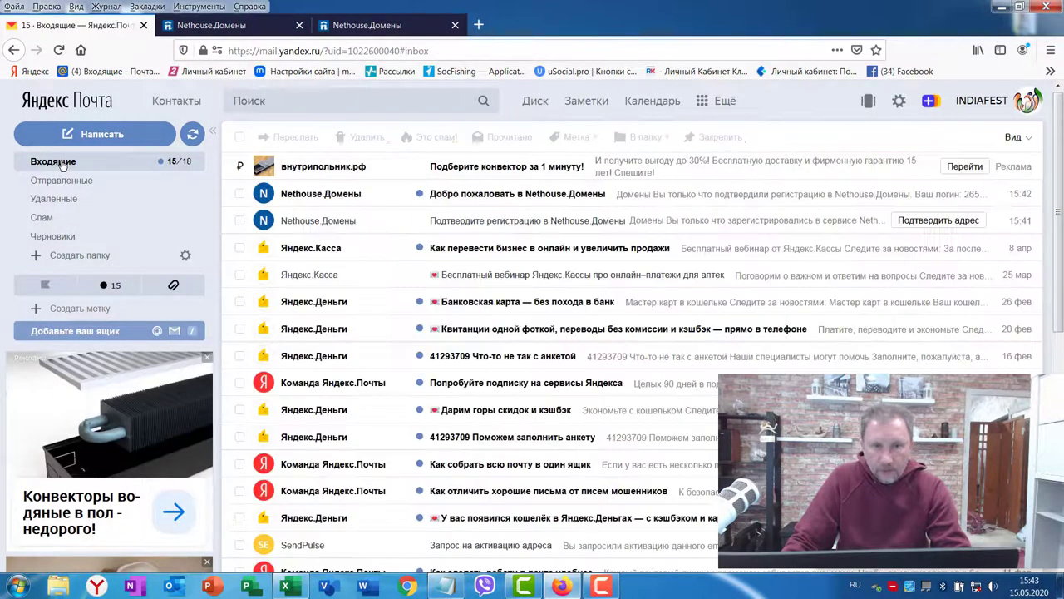
pyautogui.click(503, 194)
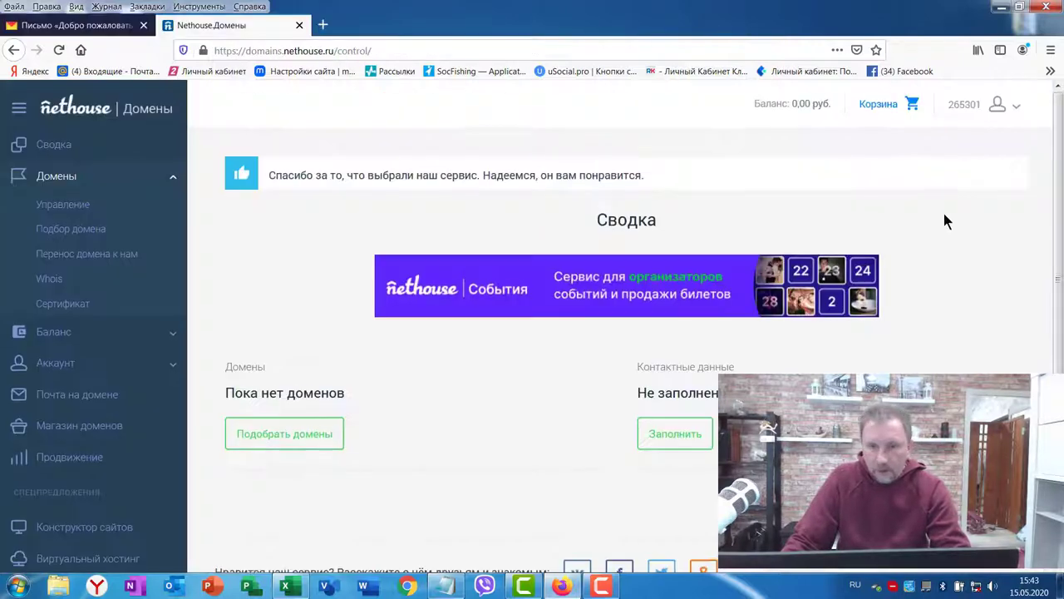
pyautogui.scroll(-2, 943, 209)
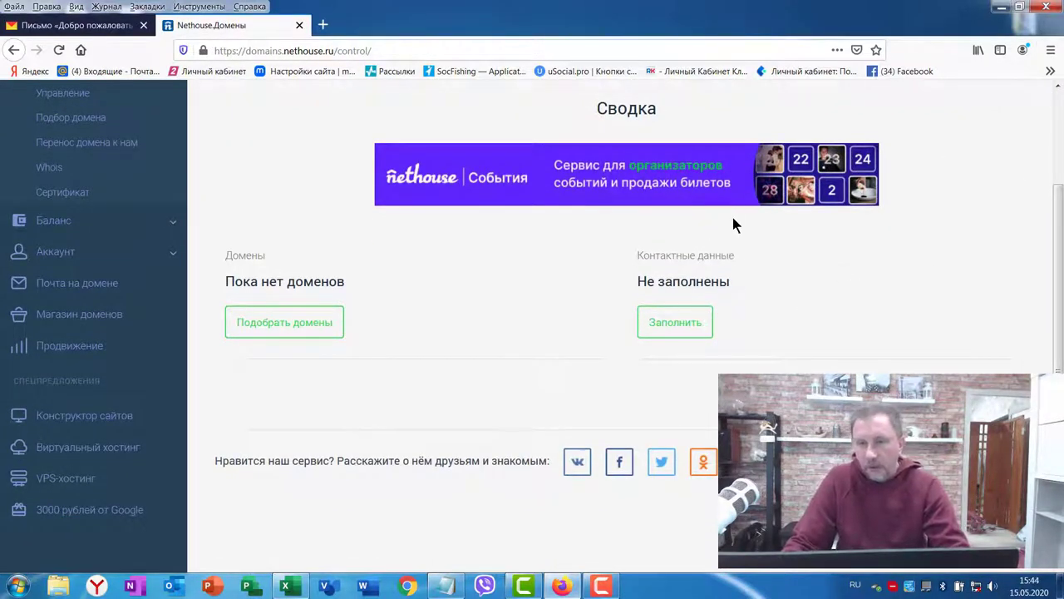
# Step: Open the owner contact form and search for a sample passport image in a new tab
pyautogui.click(675, 328)
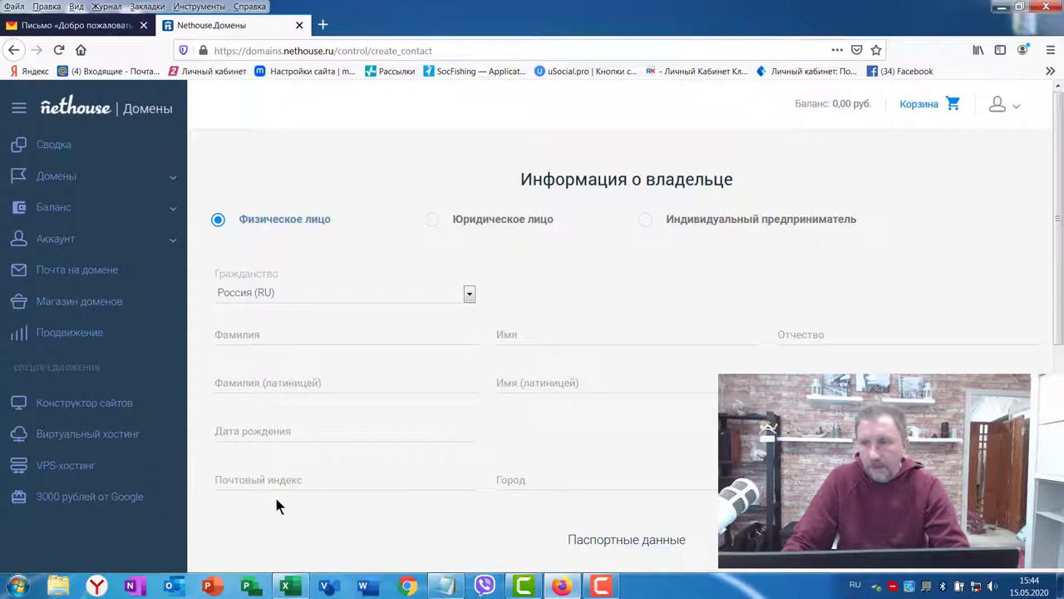
pyautogui.scroll(-2, 299, 298)
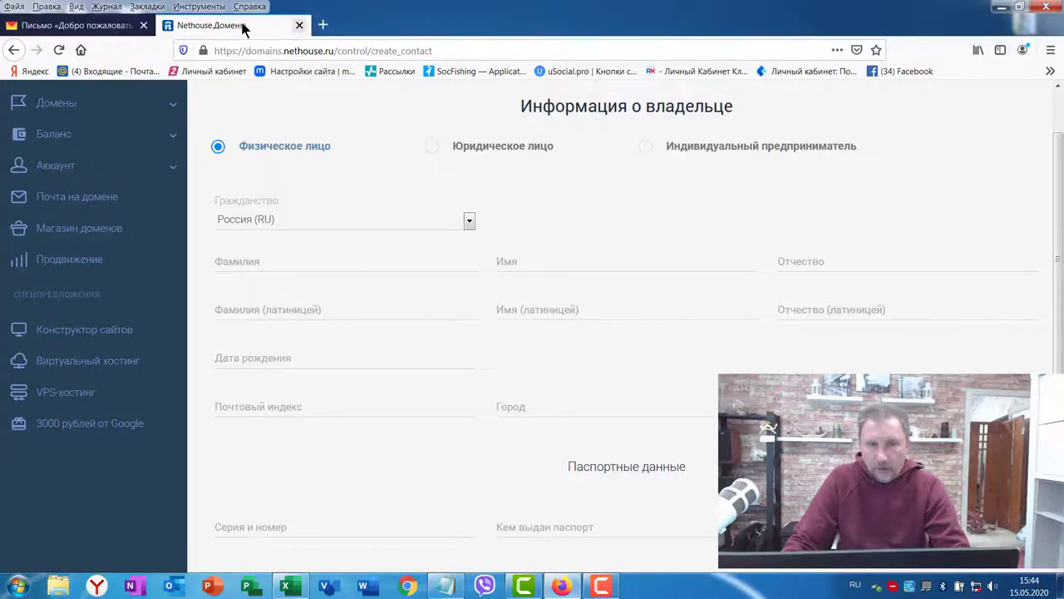
pyautogui.click(323, 25)
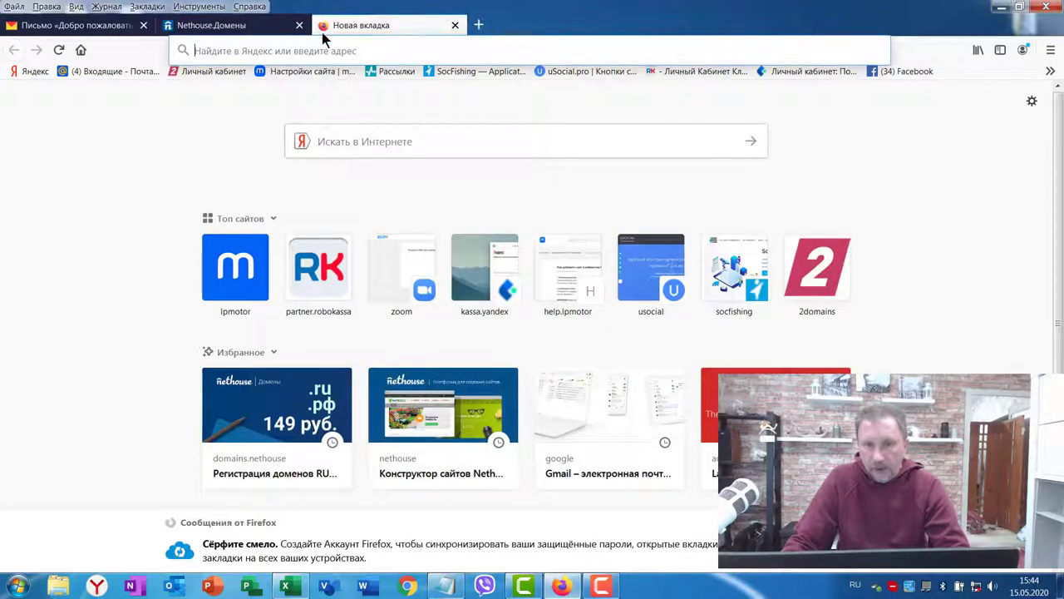
pyautogui.write('пас')
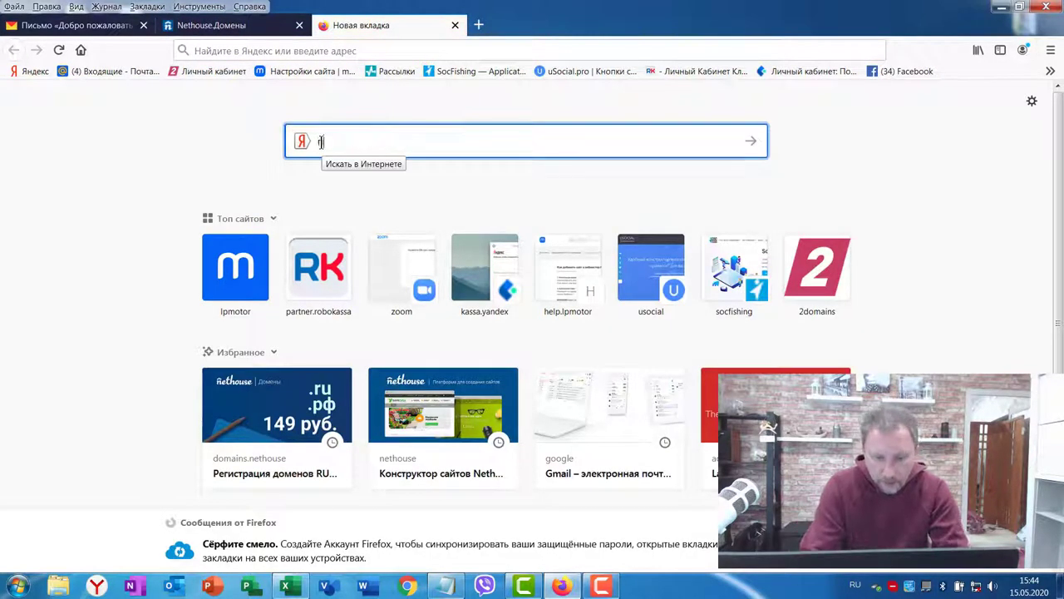
pyautogui.write('порт гражданина росси')
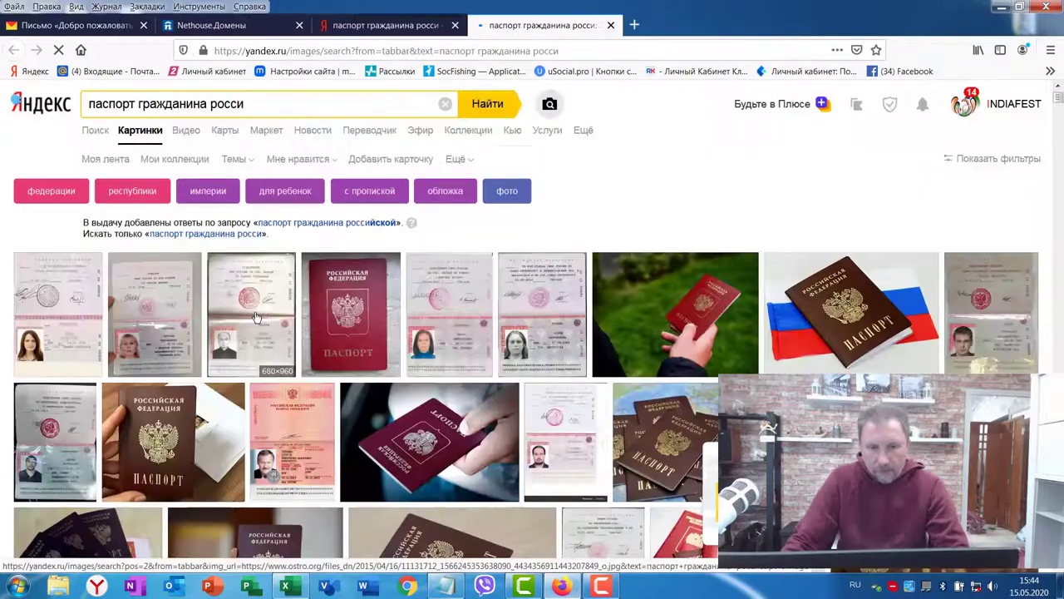
pyautogui.click(257, 316)
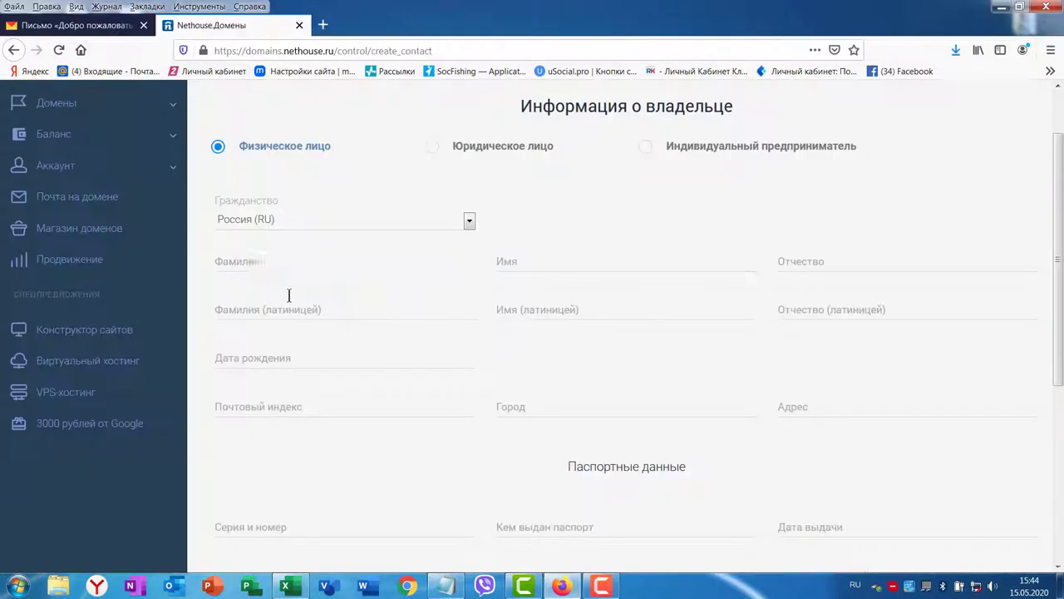
# Step: Enter the owner's full name, date of birth, postal code, city and street address
pyautogui.press('Tab')
pyautogui.press('Tab')
pyautogui.click(247, 355)
pyautogui.click(404, 405)
pyautogui.write('394029')
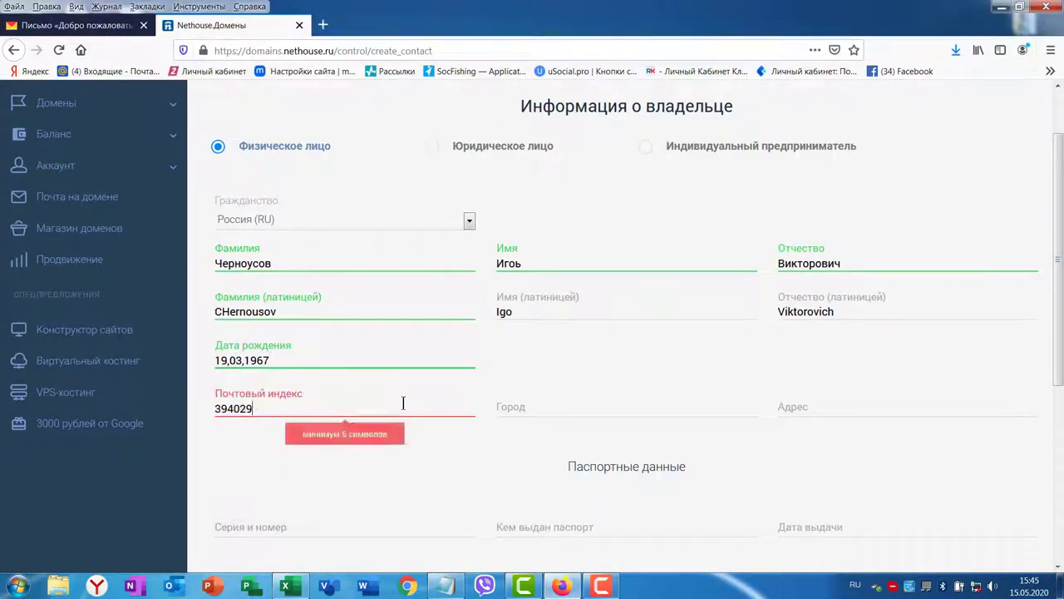
pyautogui.press('Tab')
pyautogui.write('Воронеж')
pyautogui.press('Tab')
# Step: Fill in the owner's passport number, issuing office, issue date and phone number
pyautogui.press('Tab')
pyautogui.press('Tab')
pyautogui.write('Отделом УФМС г Воронеж')
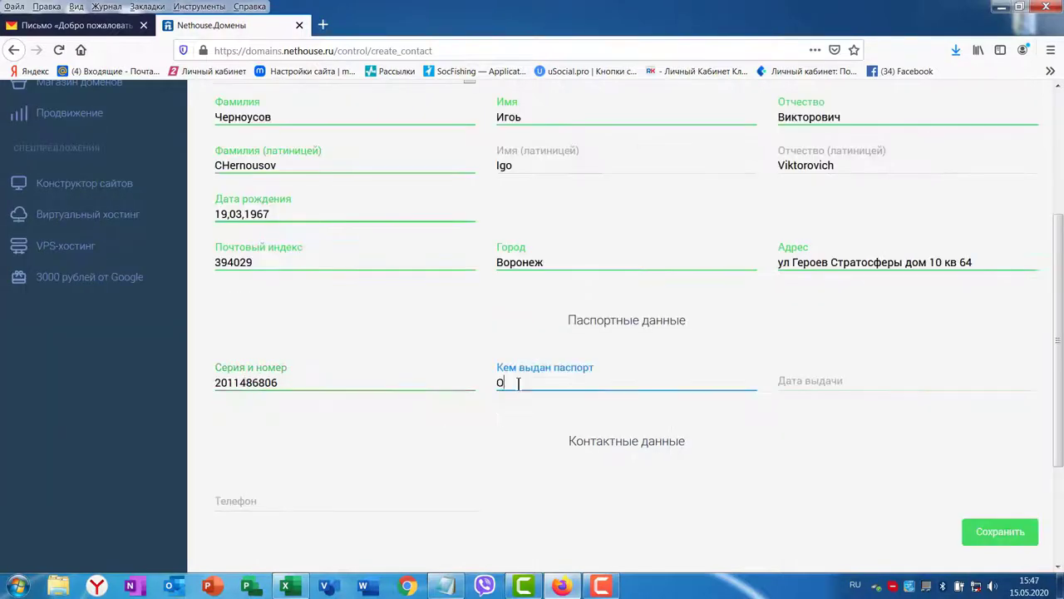
pyautogui.click(830, 382)
pyautogui.write('18ю04.2012')
pyautogui.press('Tab')
pyautogui.scroll(-2, 590, 392)
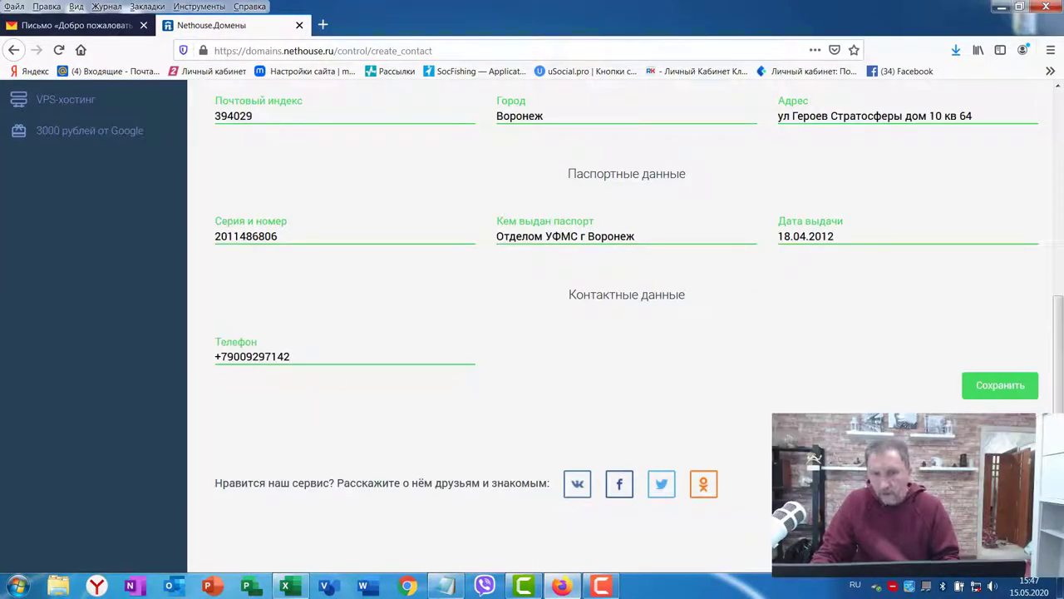
# Step: Save the contact details, dismiss the error, and save the corrected form
pyautogui.click(984, 393)
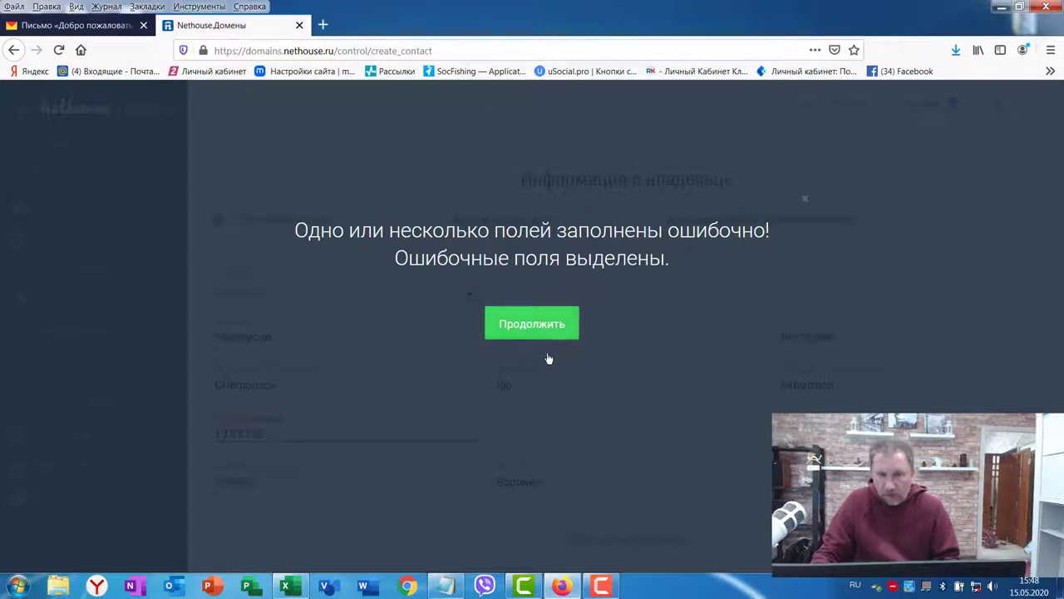
pyautogui.click(533, 333)
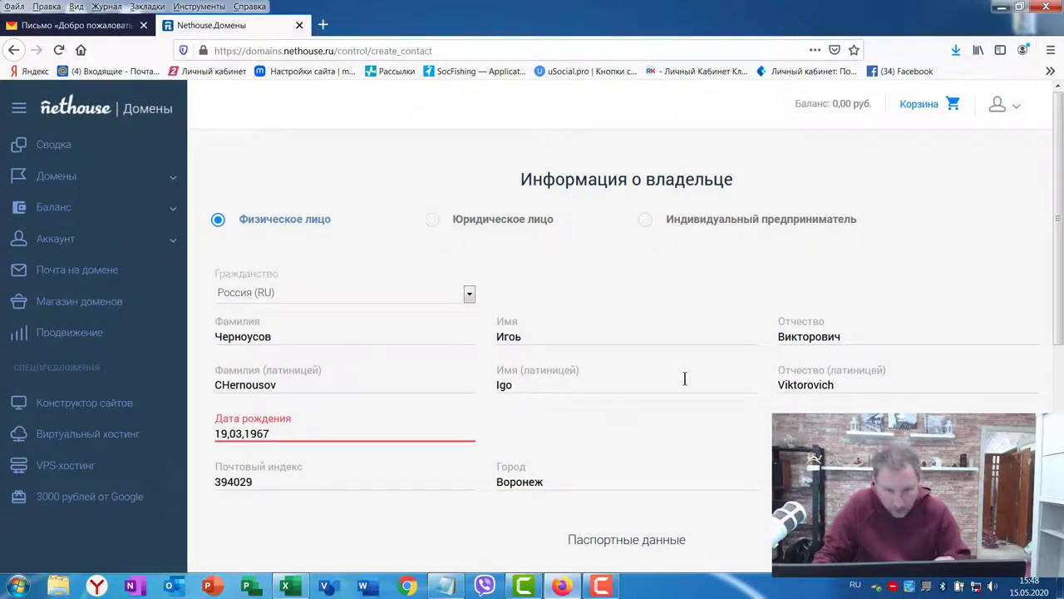
pyautogui.scroll(-5, 996, 337)
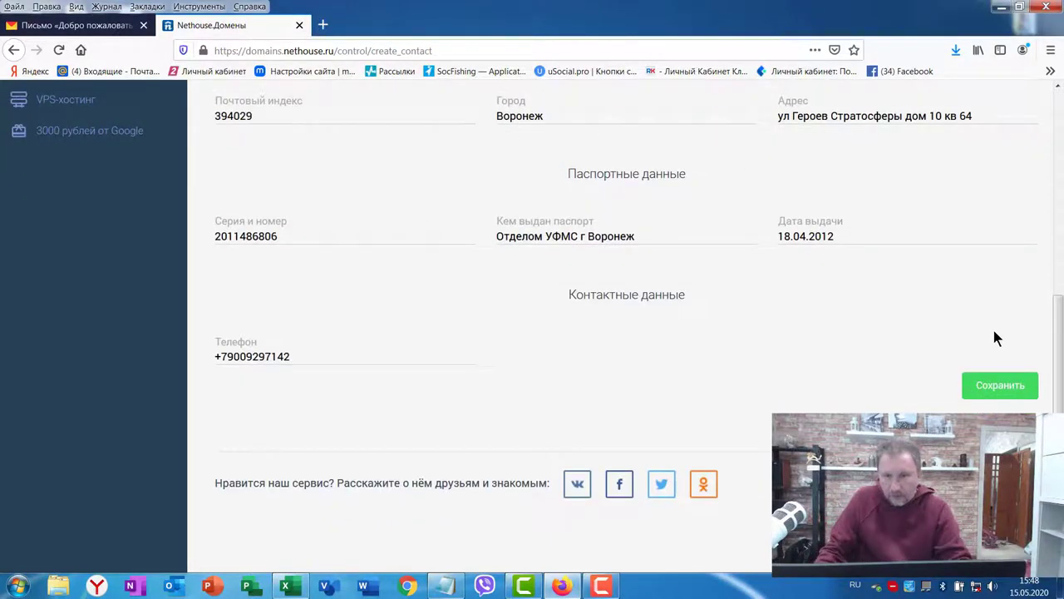
pyautogui.click(996, 389)
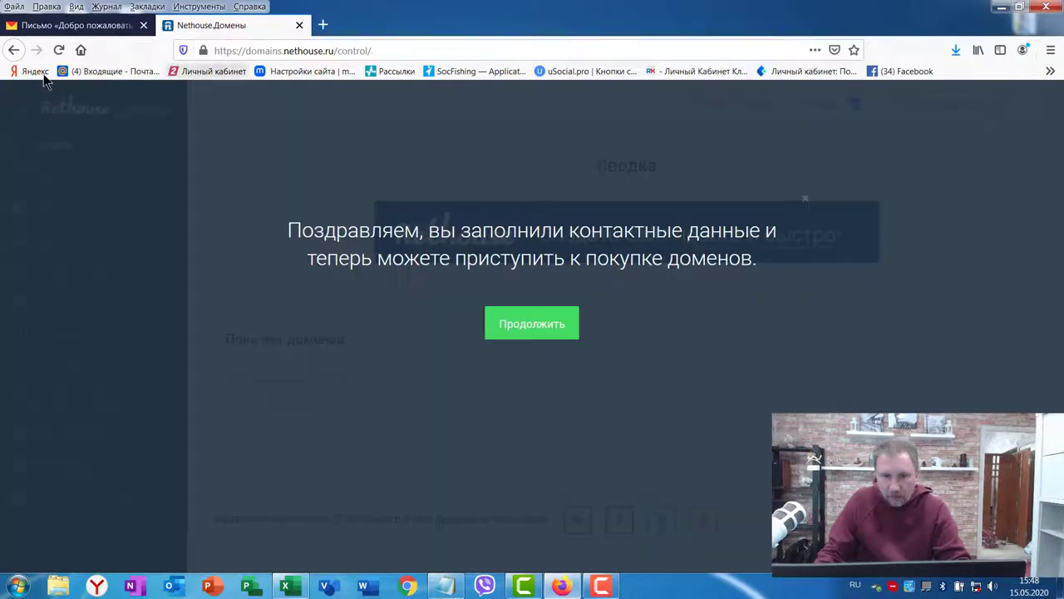
# Step: Dismiss the congratulations message and check availability of vivastars36 in the .ru zone
pyautogui.click(534, 326)
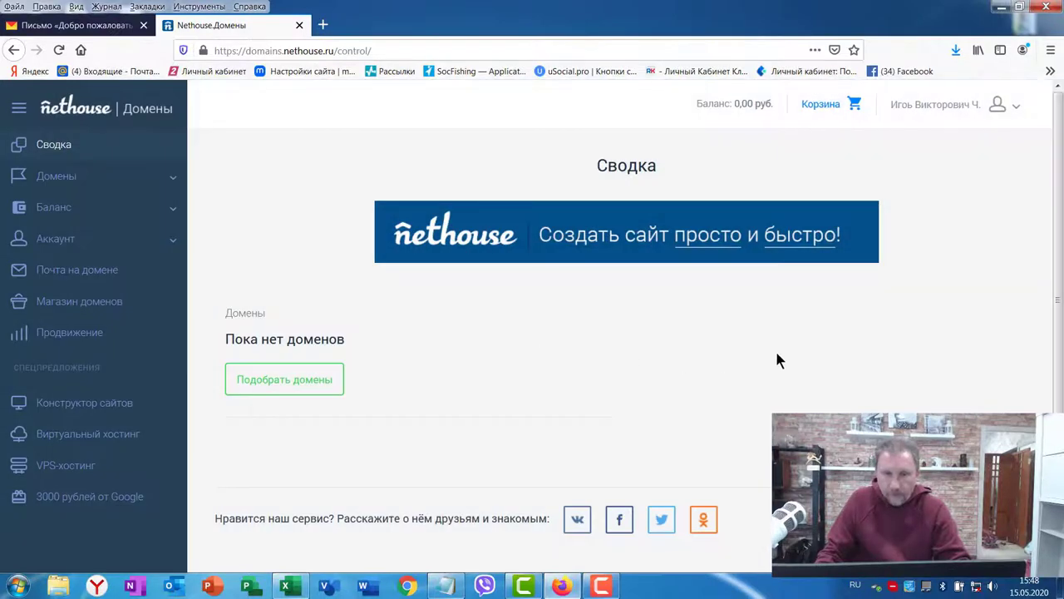
pyautogui.scroll(-1, 787, 368)
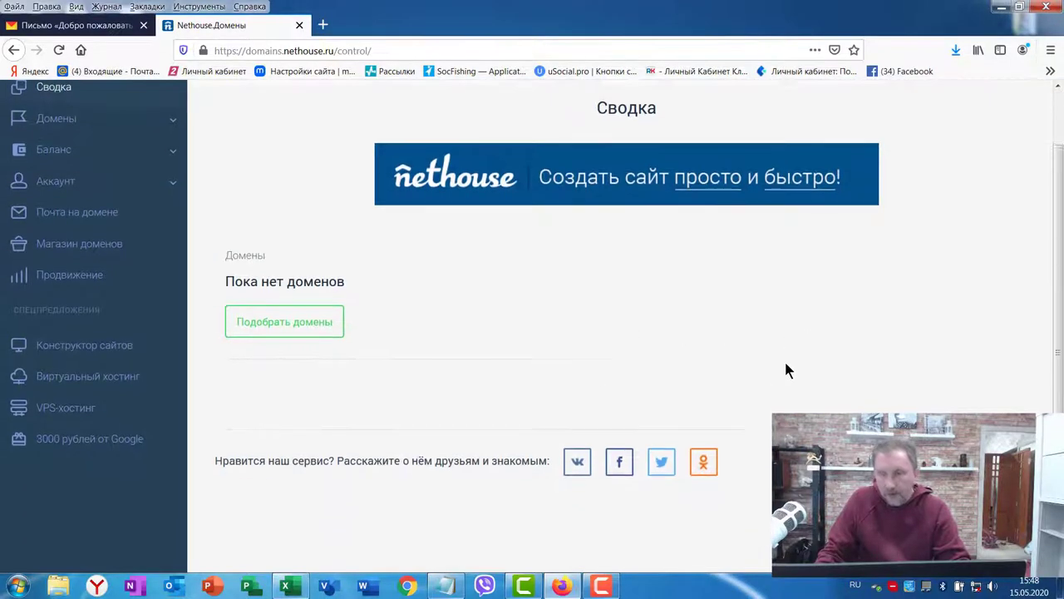
pyautogui.scroll(1, 857, 358)
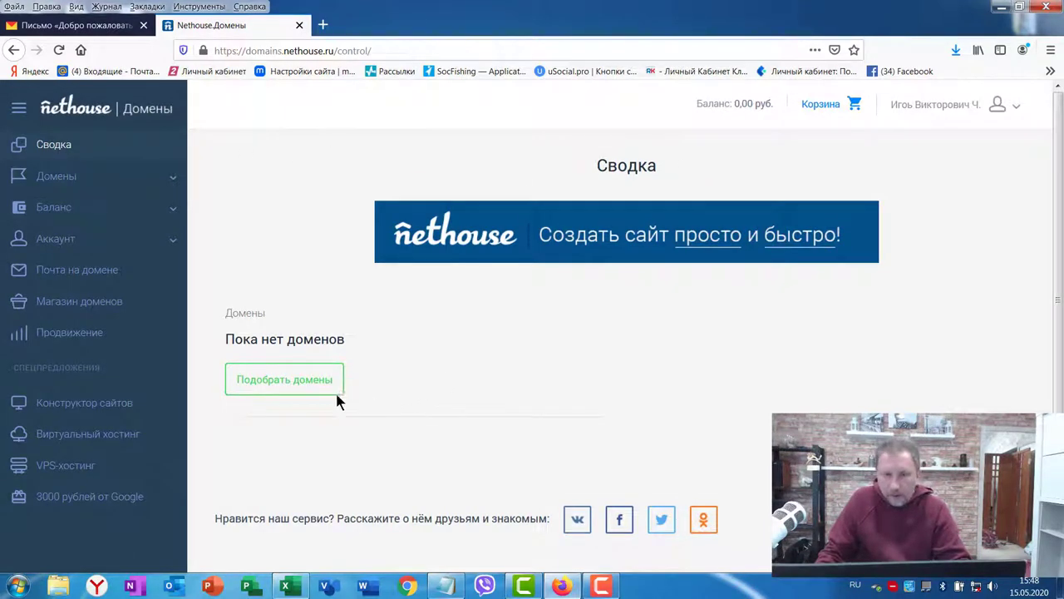
pyautogui.click(249, 384)
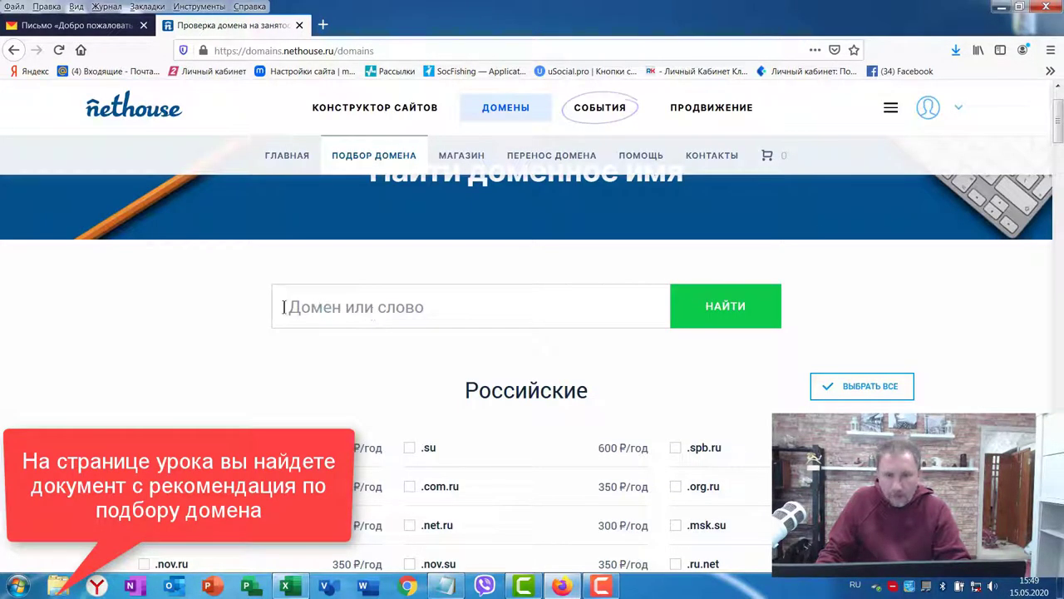
pyautogui.click(318, 303)
pyautogui.write('vivas')
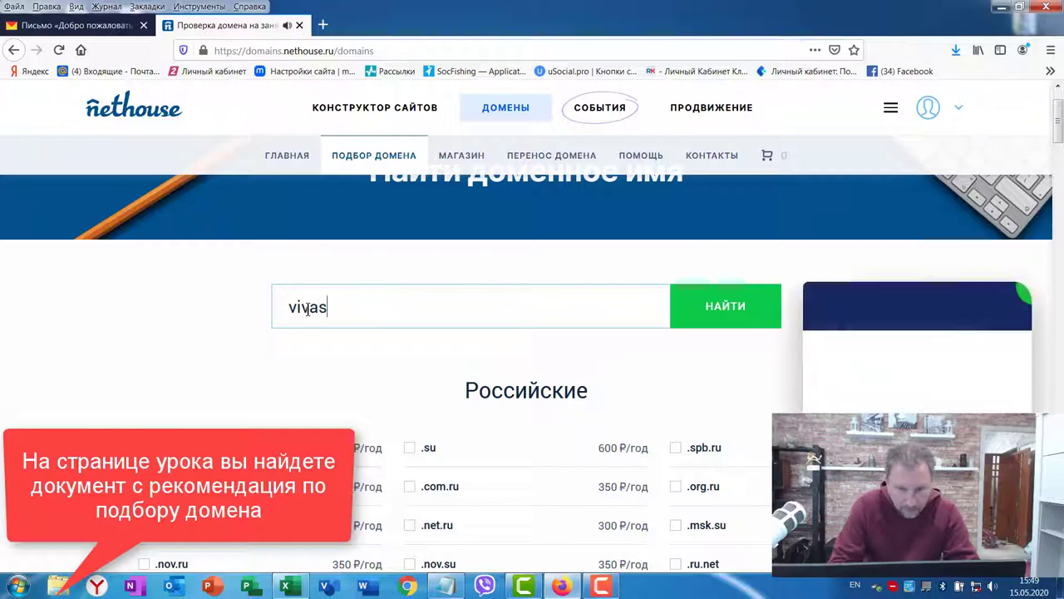
pyautogui.write('tars36')
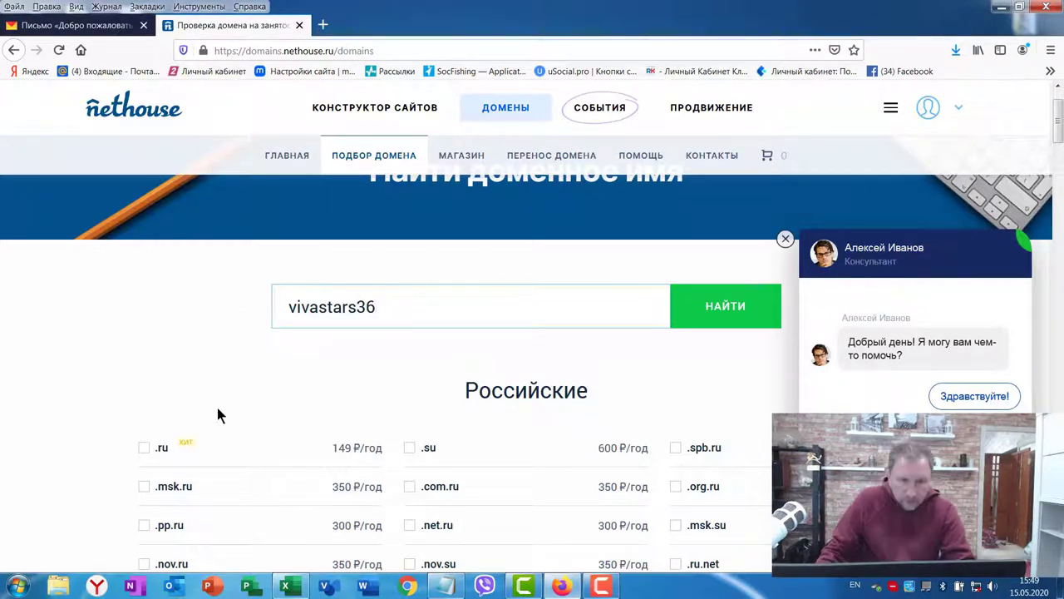
pyautogui.click(145, 448)
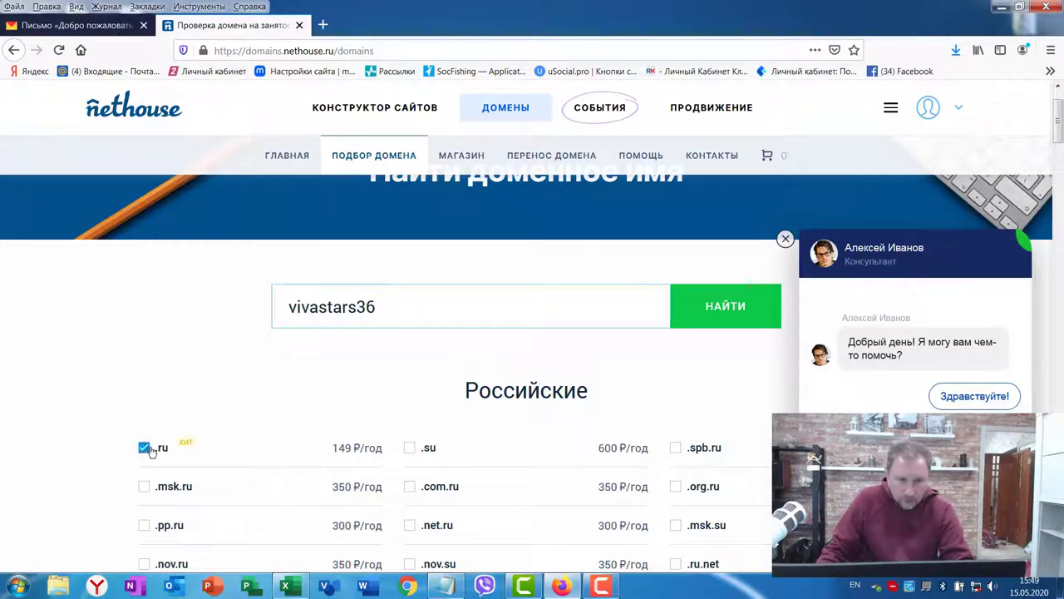
pyautogui.click(730, 310)
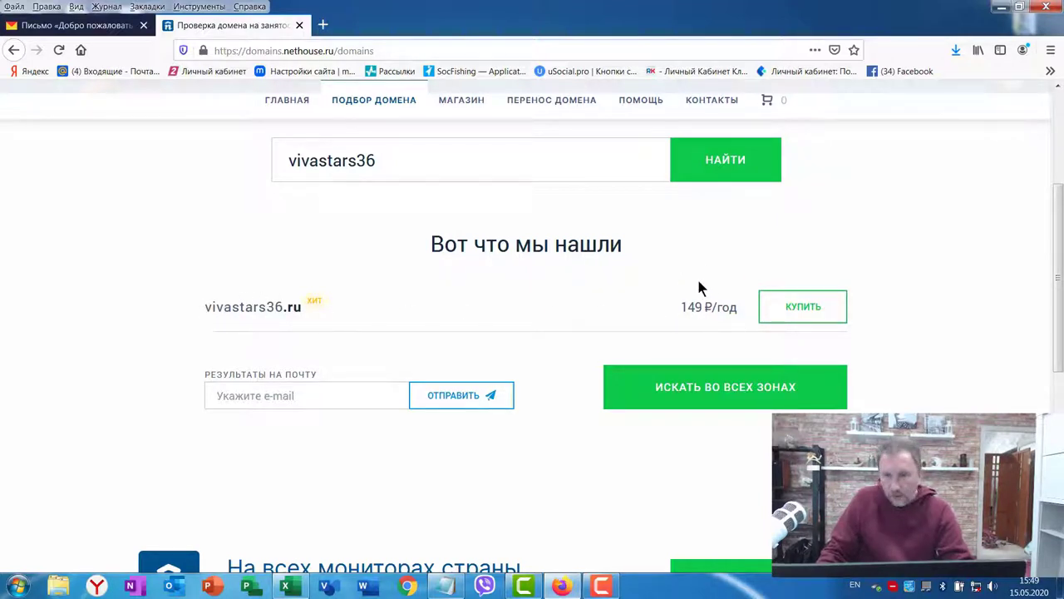
# Step: Add vivastars36.ru at 149 ₽/year to the cart and view the cart
pyautogui.click(802, 308)
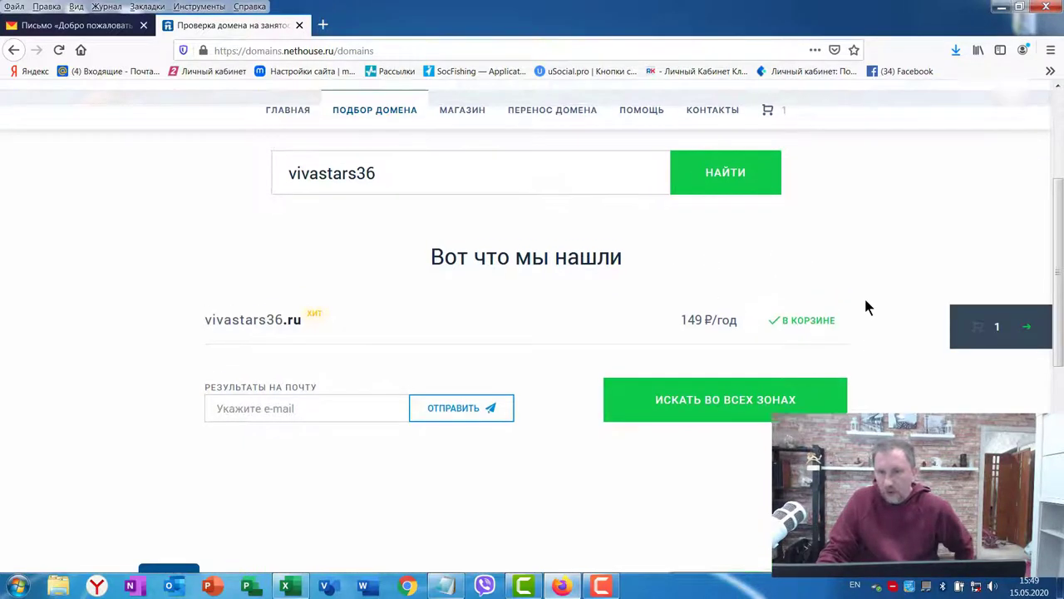
pyautogui.scroll(2, 862, 304)
pyautogui.scroll(-2, 862, 304)
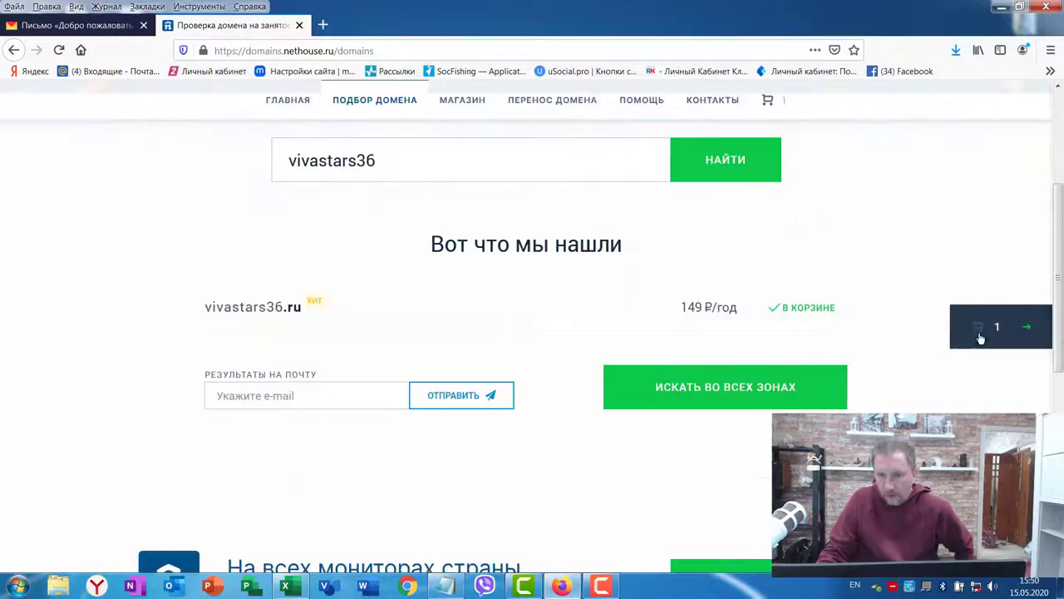
pyautogui.click(1028, 327)
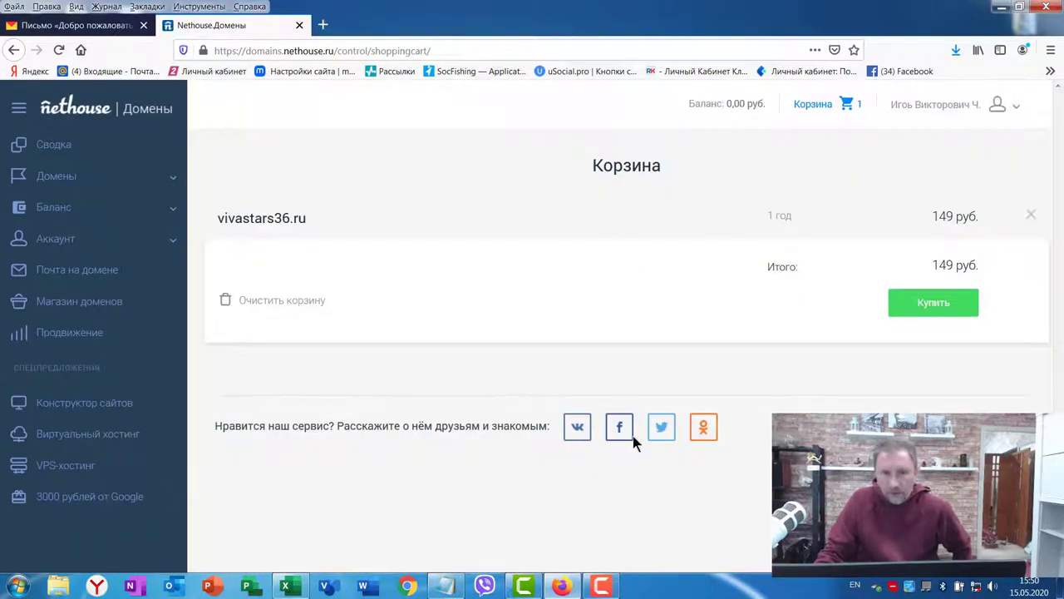
# Step: Attempt the purchase, then go to the balance top-up form with 149 roubles prefilled
pyautogui.click(933, 305)
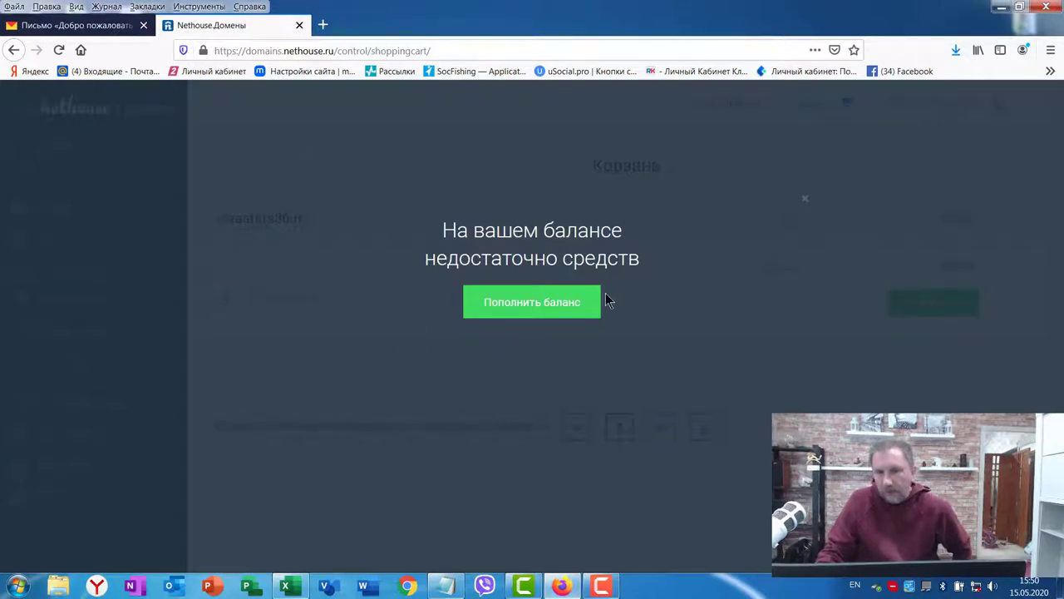
pyautogui.click(513, 305)
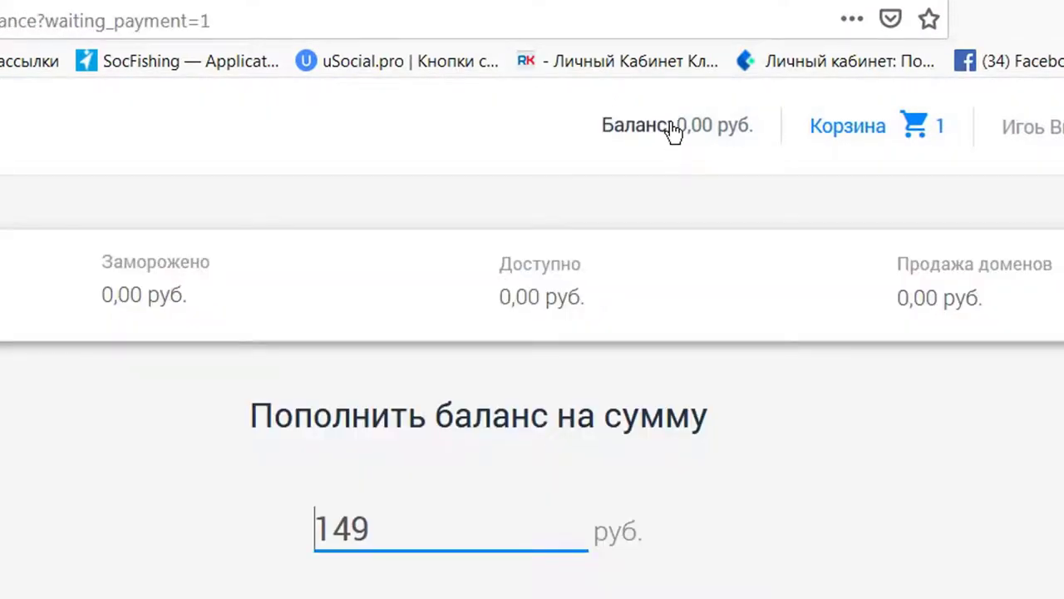
pyautogui.click(624, 130)
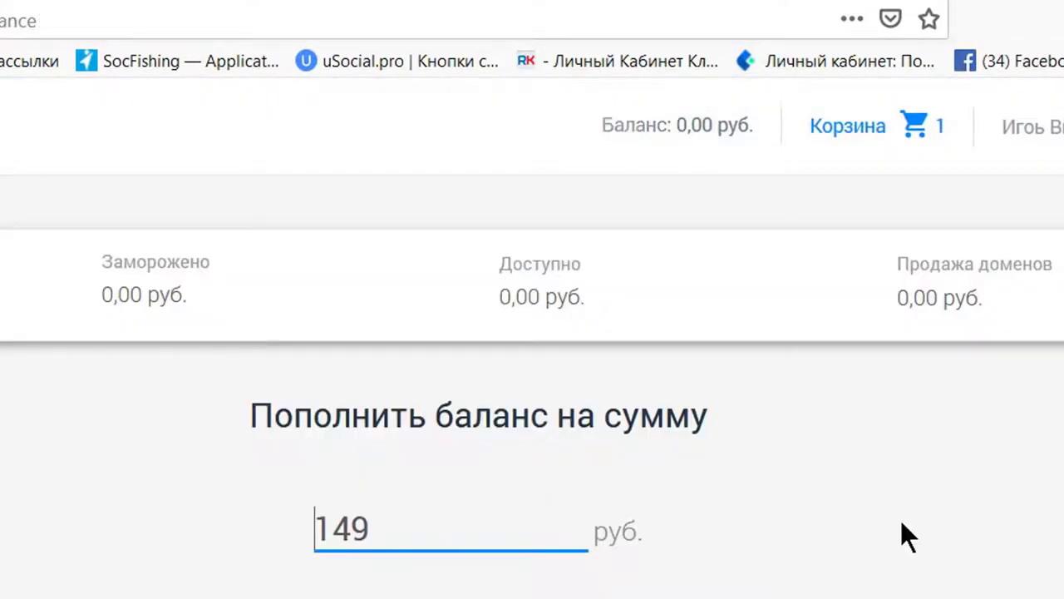
pyautogui.scroll(-2, 627, 472)
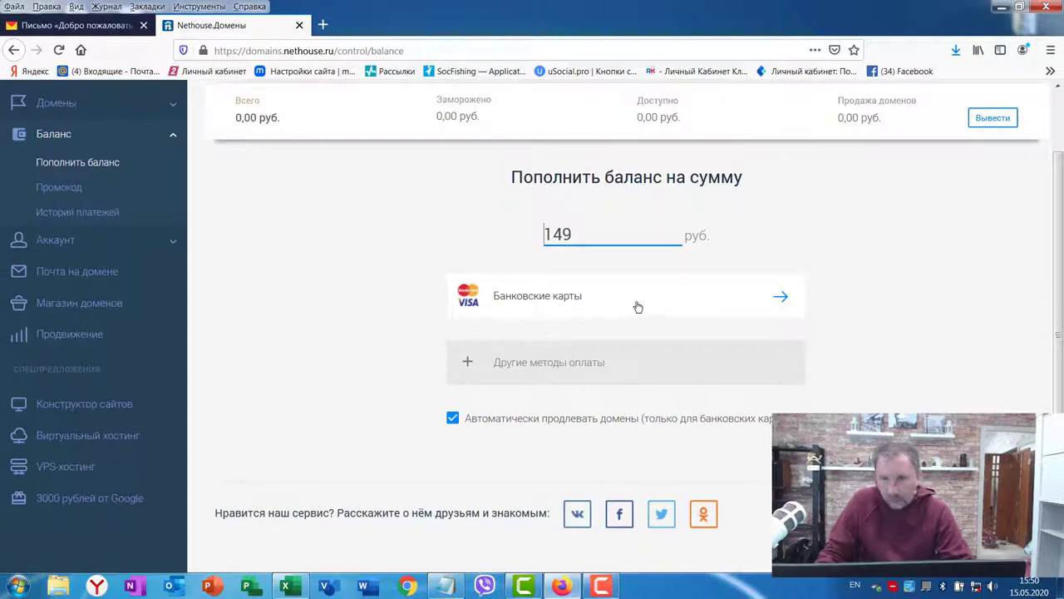
# Step: Pay the 149-rouble top-up by bank card, declining the saved-login prompt and entering the SMS code
pyautogui.click(666, 309)
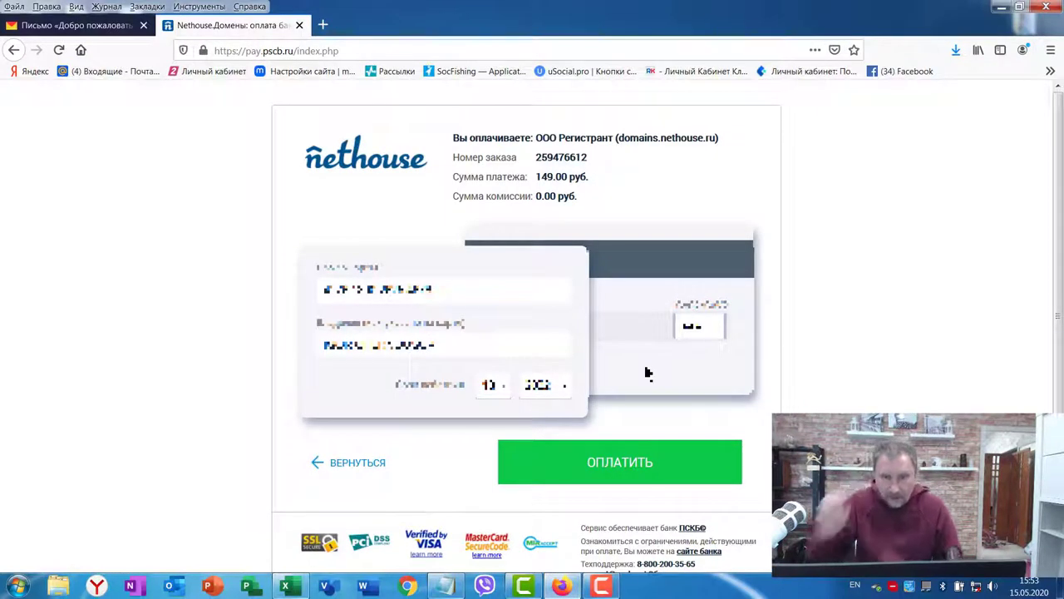
pyautogui.click(636, 474)
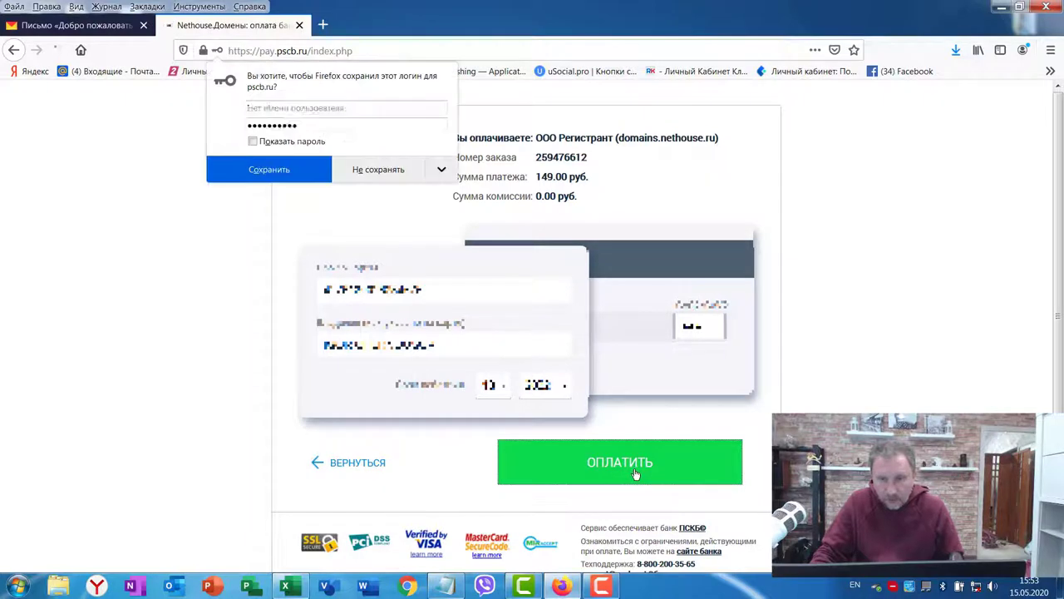
pyautogui.click(370, 170)
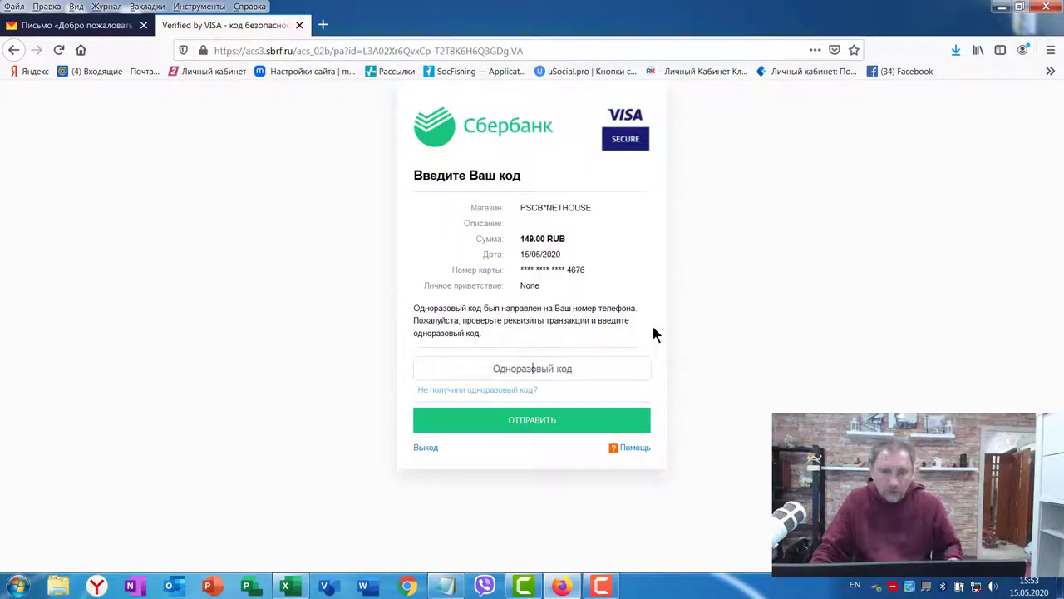
pyautogui.click(542, 374)
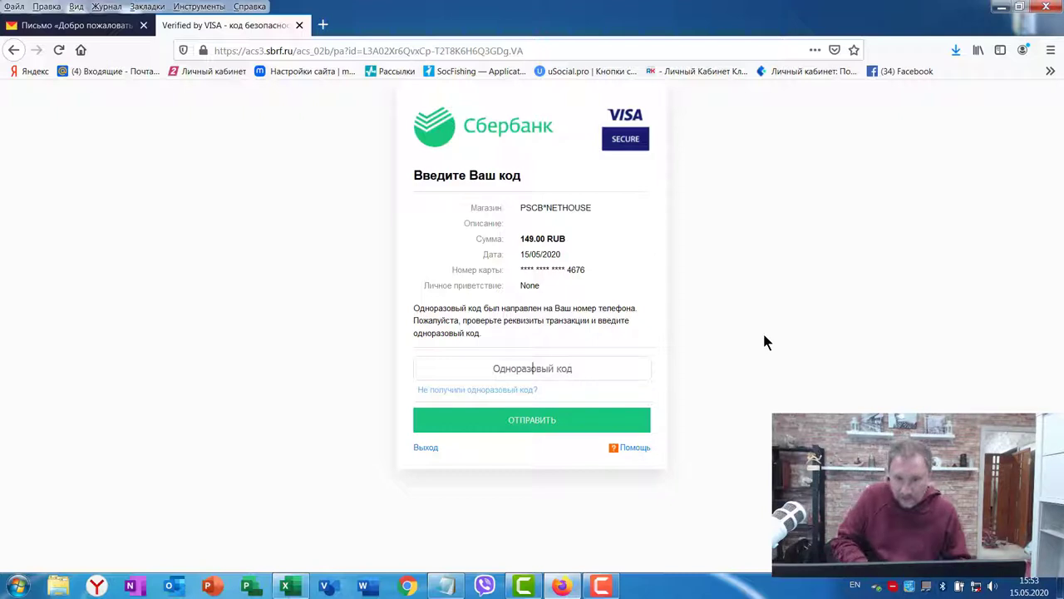
pyautogui.write('••••••')
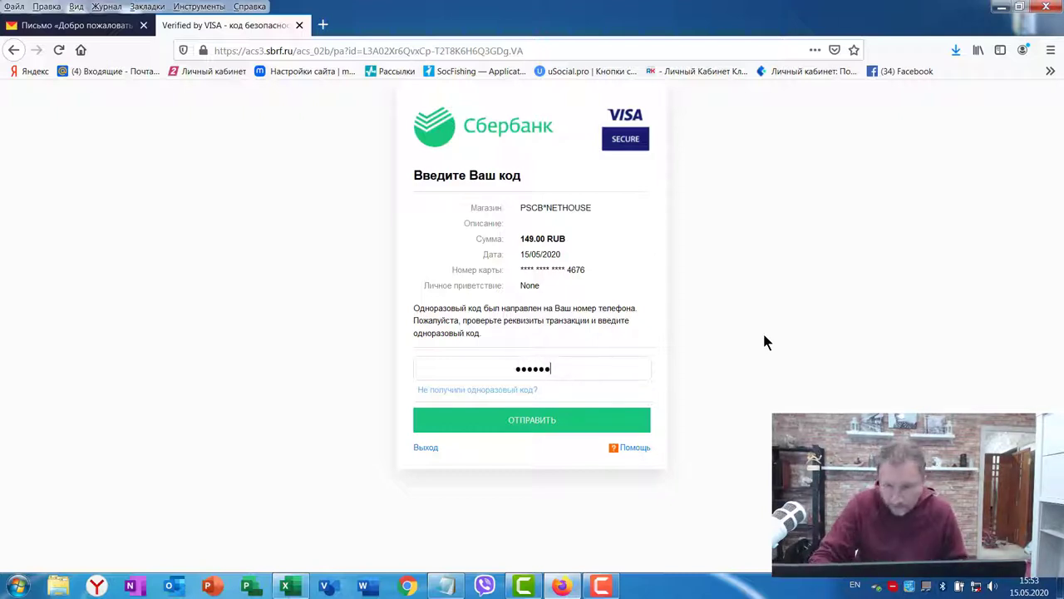
pyautogui.click(529, 425)
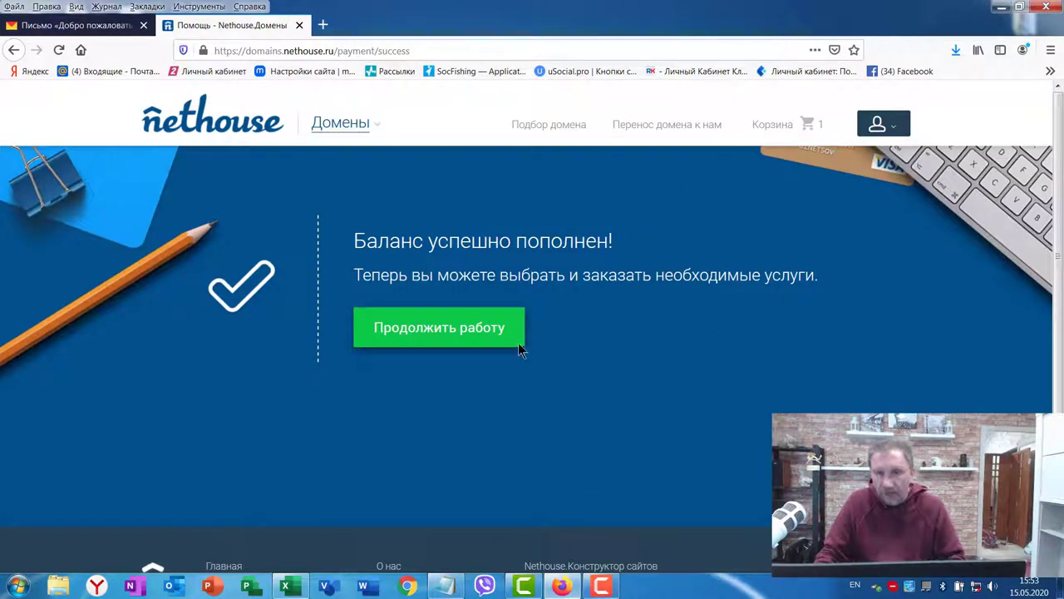
# Step: Buy vivastars36.ru with the topped-up balance and show it under Домены > Управление
pyautogui.click(420, 330)
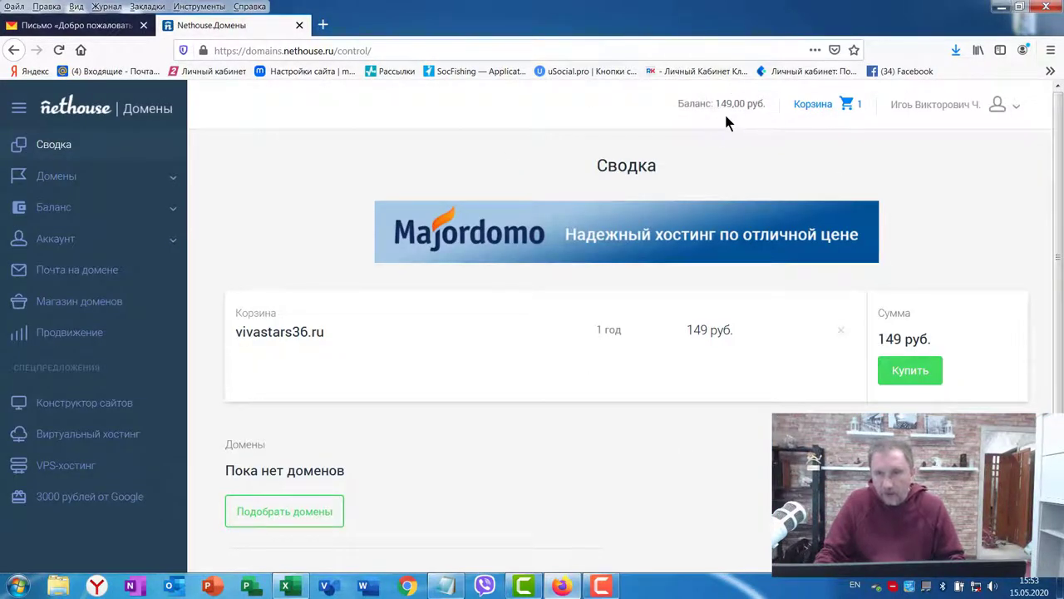
pyautogui.click(909, 376)
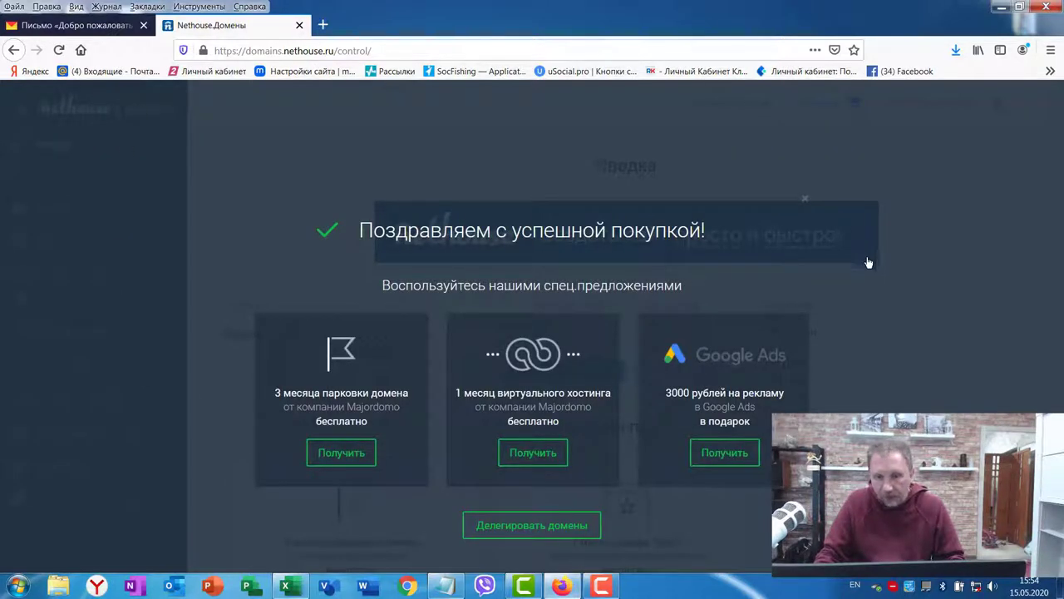
pyautogui.click(803, 200)
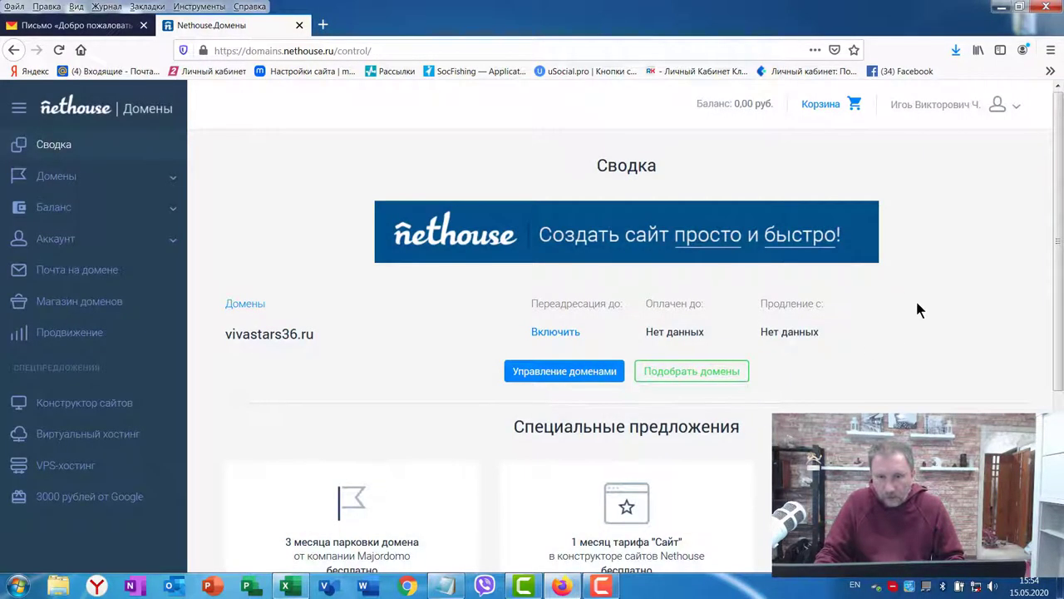
pyautogui.click(83, 176)
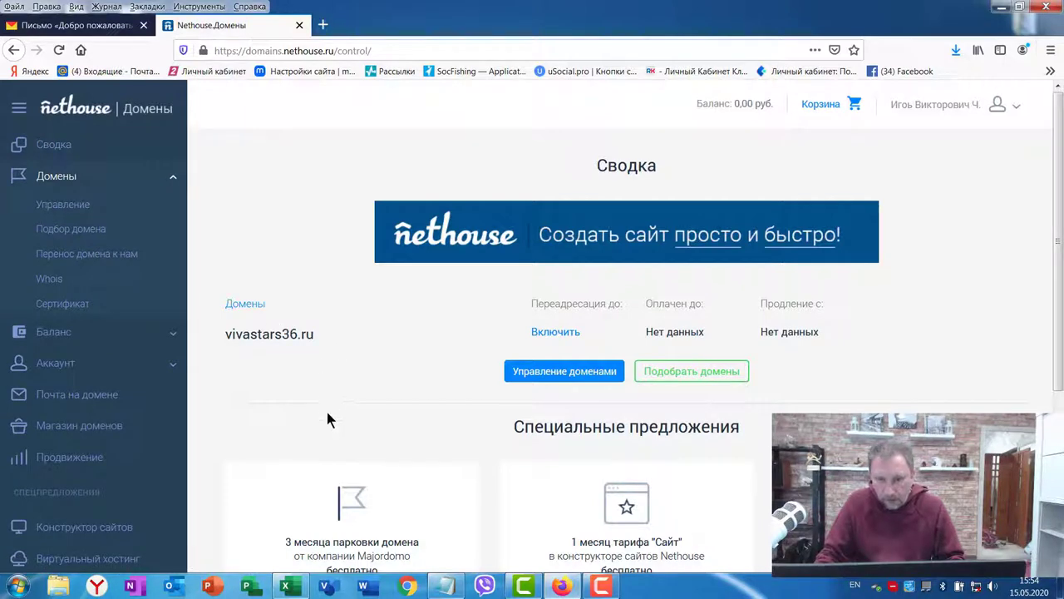
pyautogui.click(245, 304)
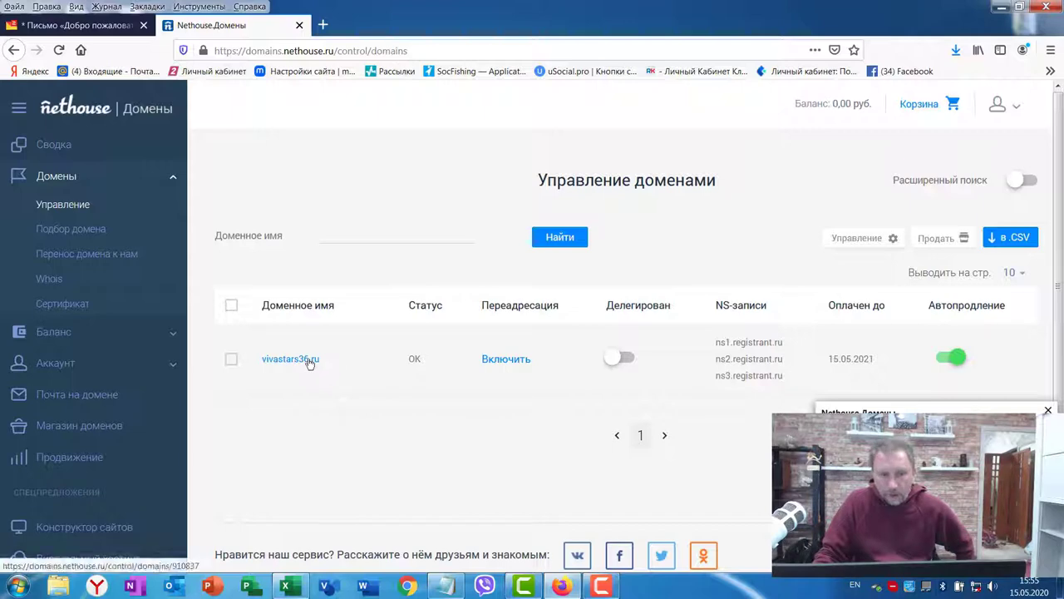
# Step: Try loading vivastars36.ru in a new Firefox tab, then close the site-not-found tab
pyautogui.click(322, 25)
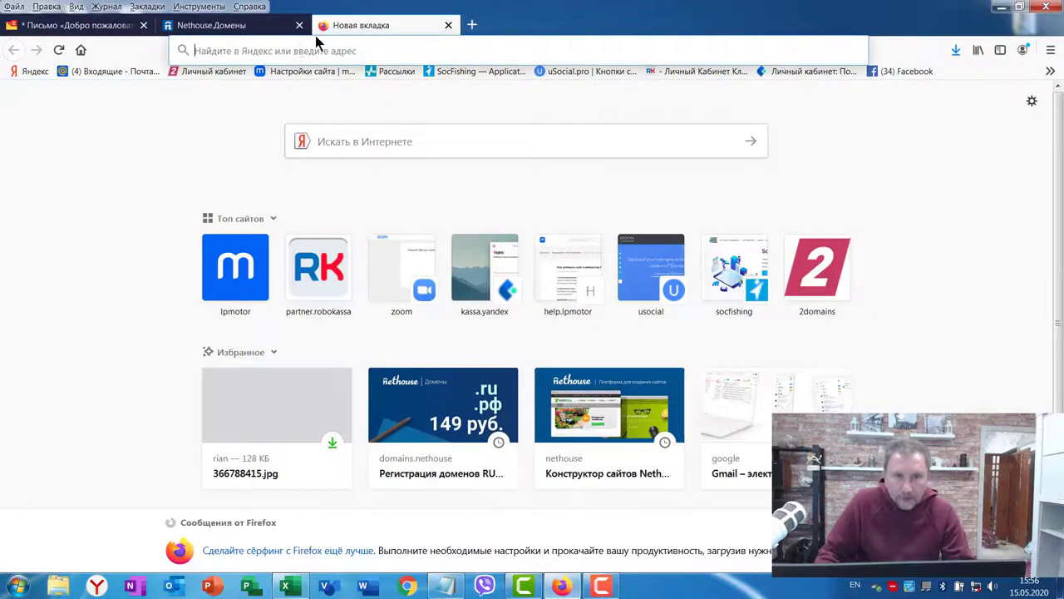
pyautogui.click(205, 52)
pyautogui.write('vivastars36.ru')
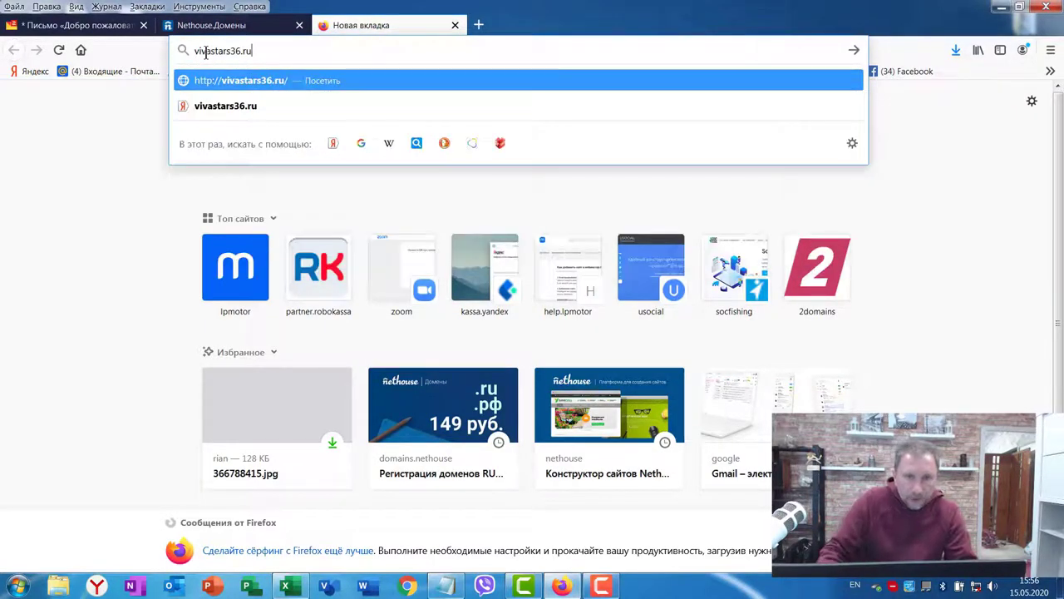
pyautogui.press('Return')
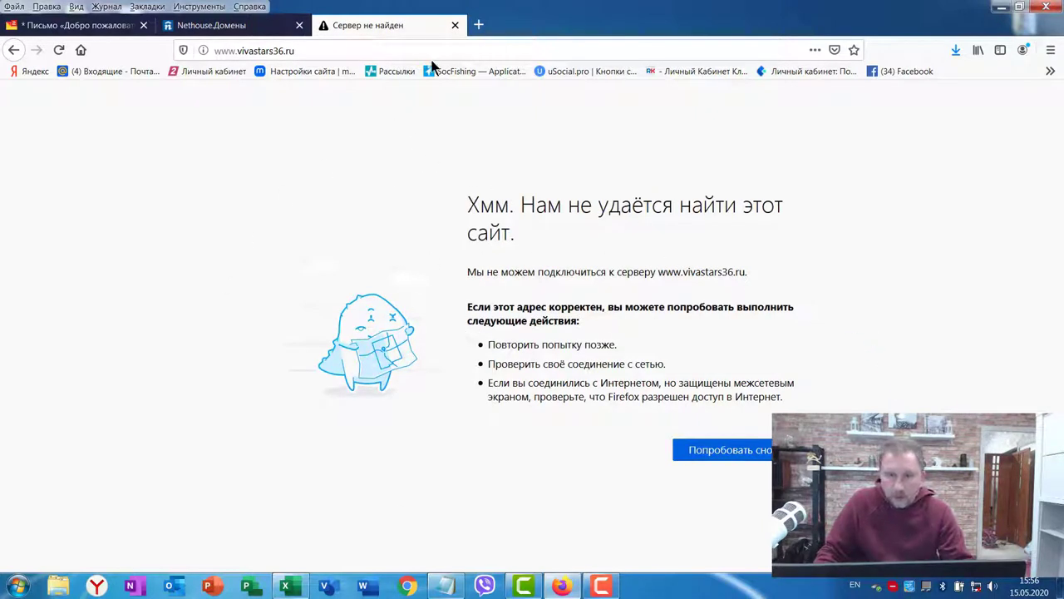
pyautogui.click(455, 26)
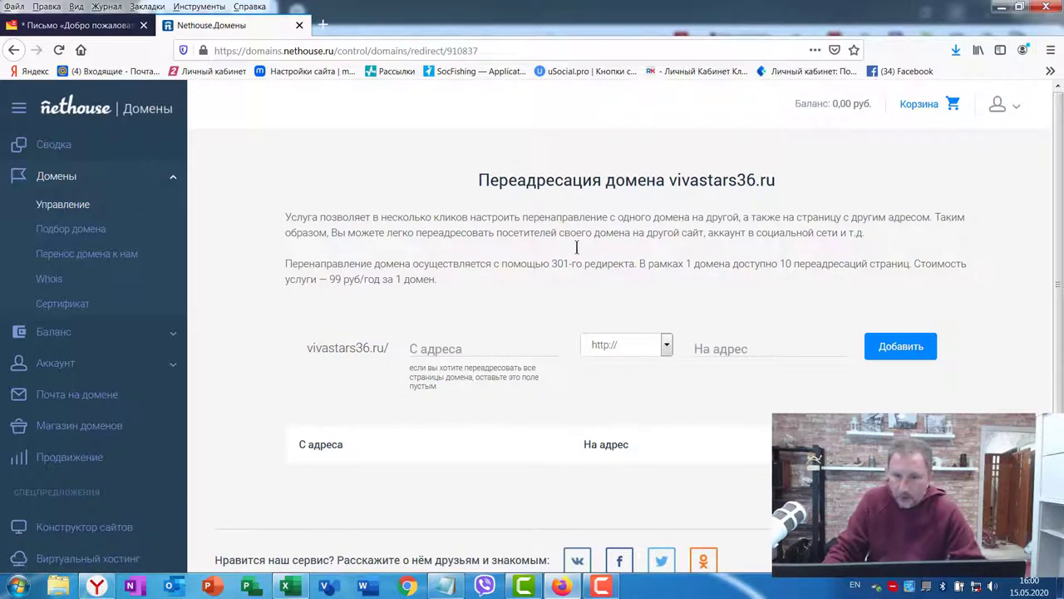
# Step: Copy the zkbv.ru/tr page address from Yandex Browser
pyautogui.moveTo(284, 216); pyautogui.dragTo(412, 283)
pyautogui.click(306, 314)
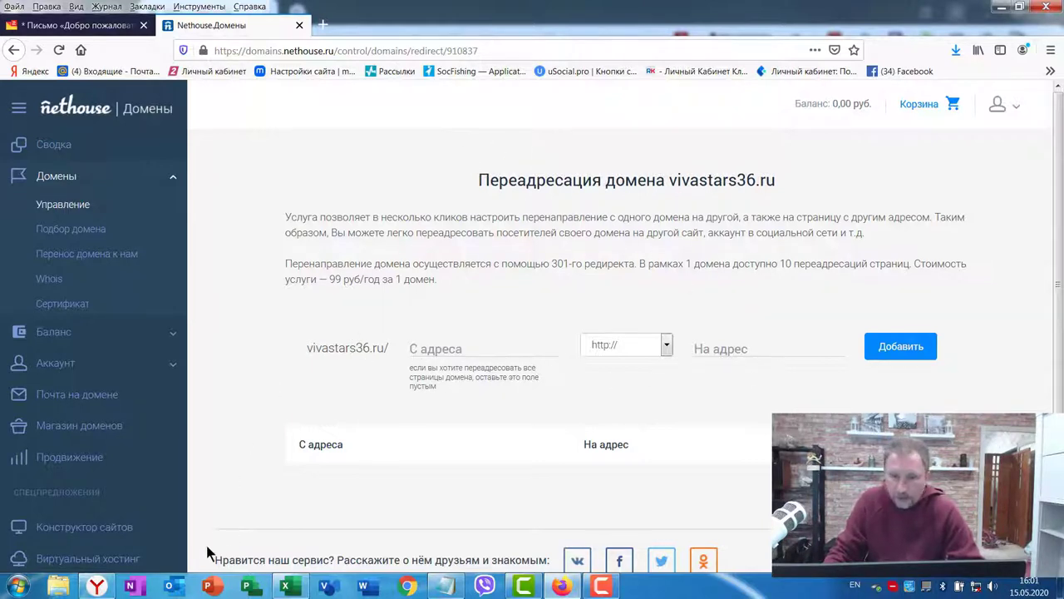
pyautogui.click(97, 586)
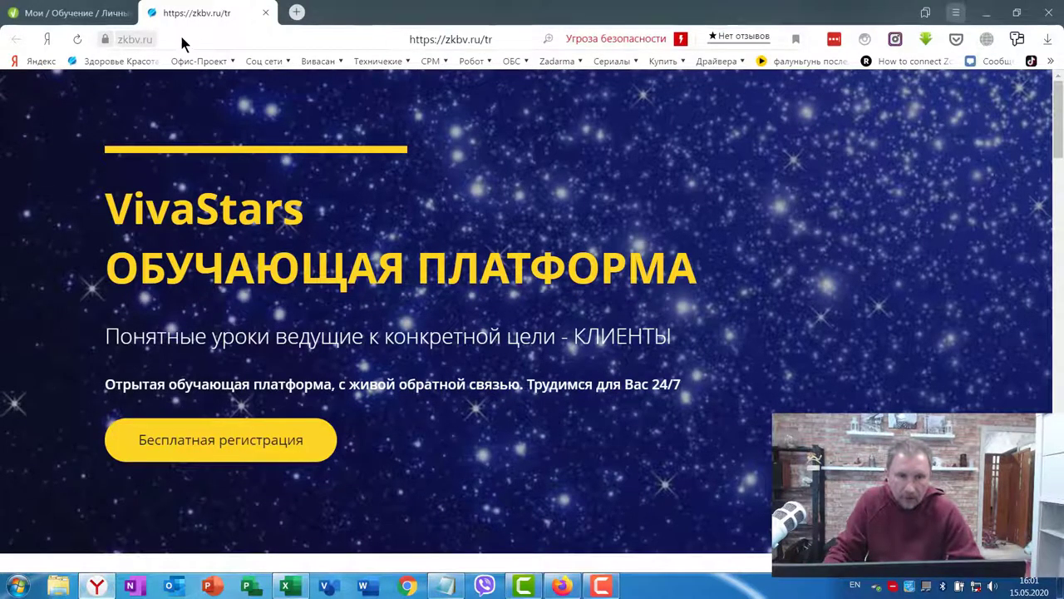
pyautogui.click(179, 38)
pyautogui.hotkey('ctrl', 'c')
pyautogui.rightClick(169, 42)
pyautogui.click(203, 84)
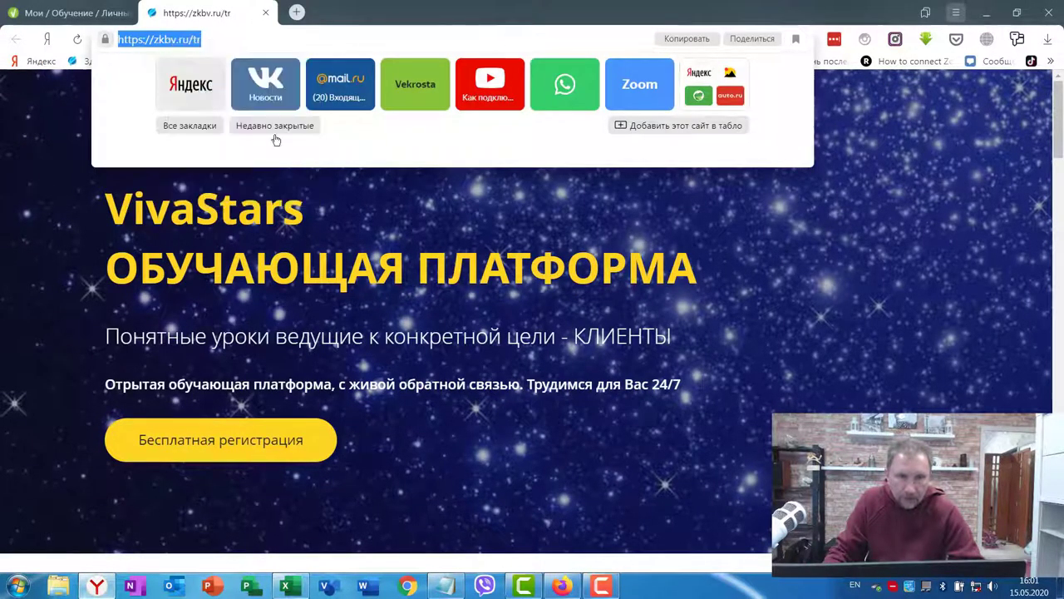
pyautogui.click(563, 587)
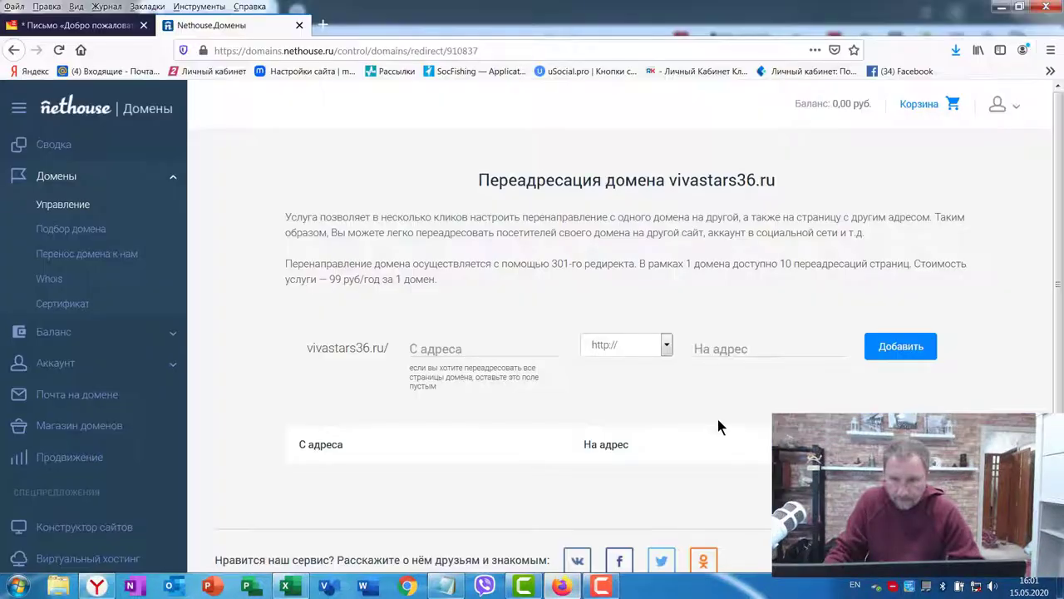
pyautogui.click(730, 351)
pyautogui.hotkey('ctrl', 'v')
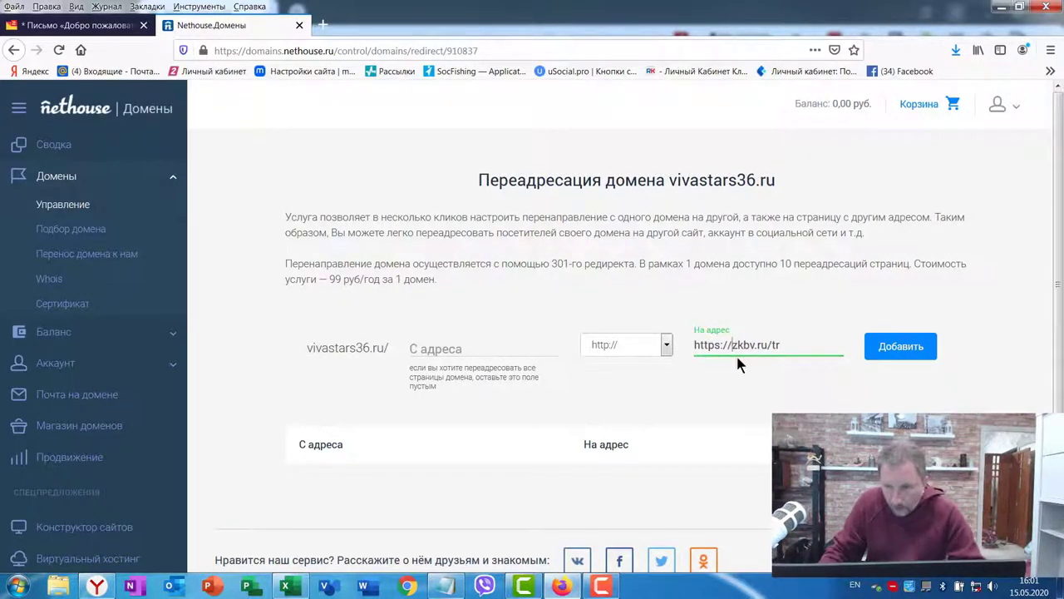
pyautogui.press('BackSpace')
pyautogui.press('BackSpace')
pyautogui.press('BackSpace')
pyautogui.press('BackSpace')
pyautogui.press('BackSpace')
pyautogui.press('BackSpace')
pyautogui.press('BackSpace')
pyautogui.press('BackSpace')
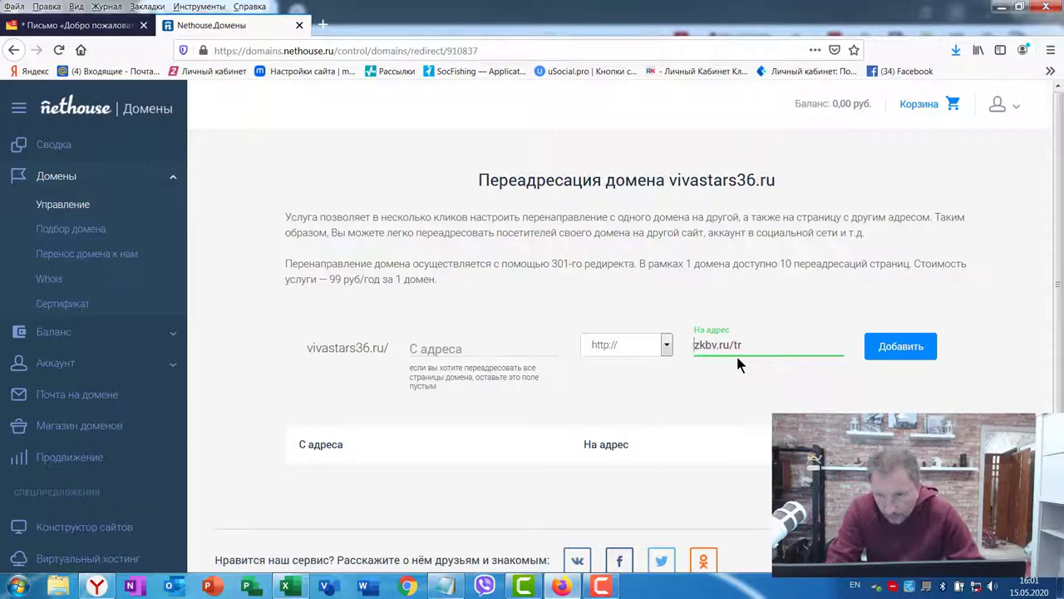
pyautogui.click(902, 349)
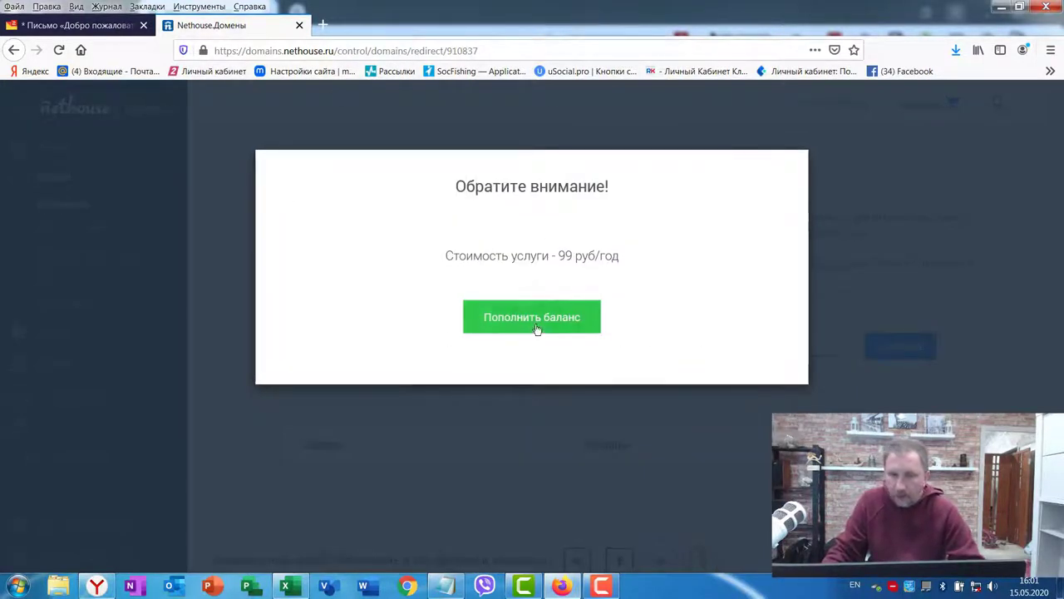
# Step: Top up the balance by 99 roubles by card and return to the Сводка dashboard
pyautogui.click(504, 320)
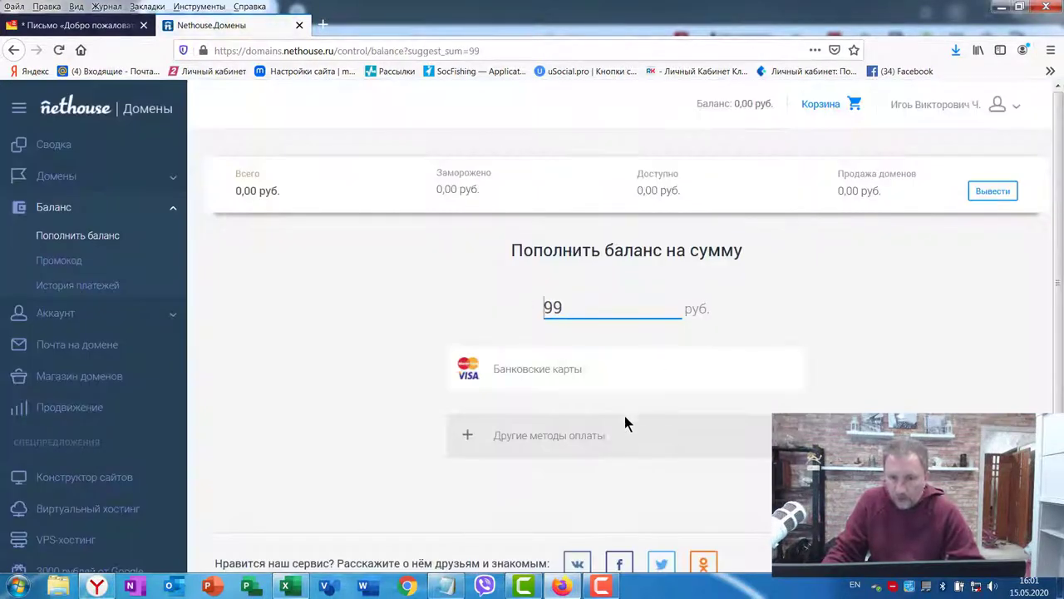
pyautogui.click(573, 376)
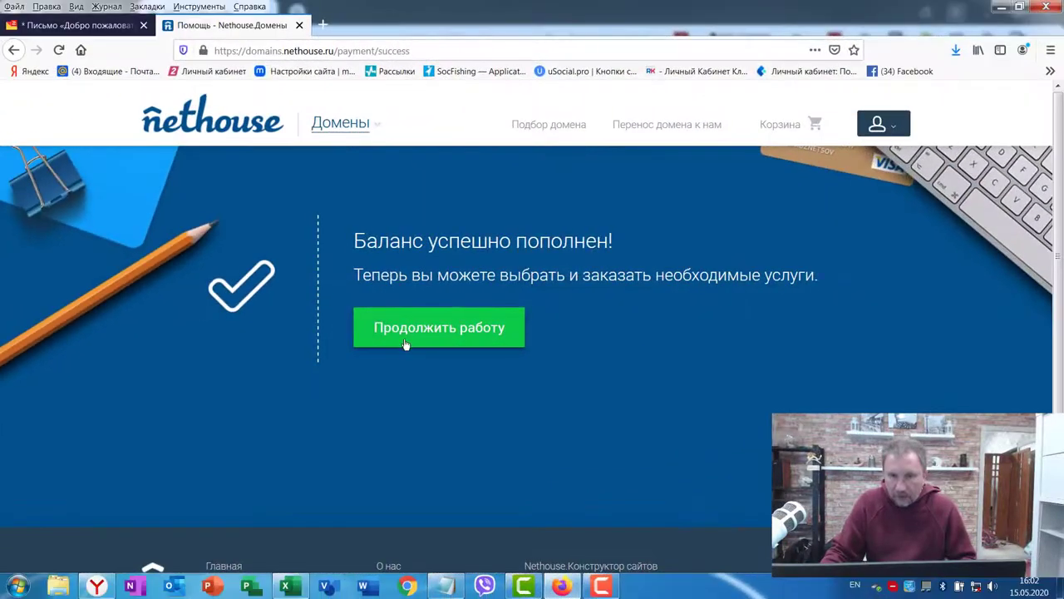
pyautogui.click(436, 335)
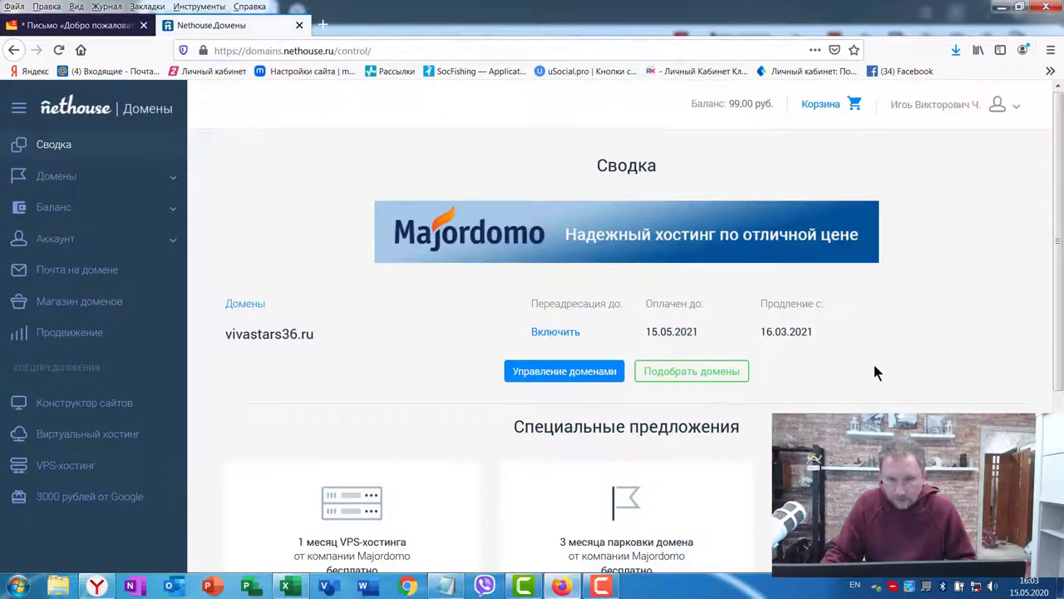
# Step: Enable forwarding of vivastars36.ru to zkbv.ru/tr and connect the 99 rub/year service
pyautogui.click(50, 177)
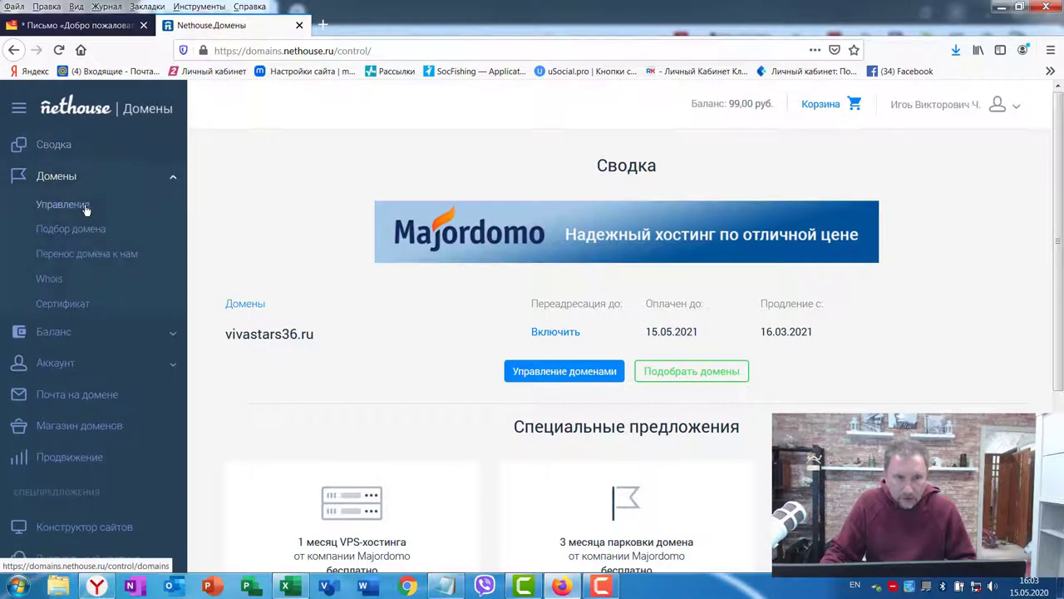
pyautogui.click(81, 208)
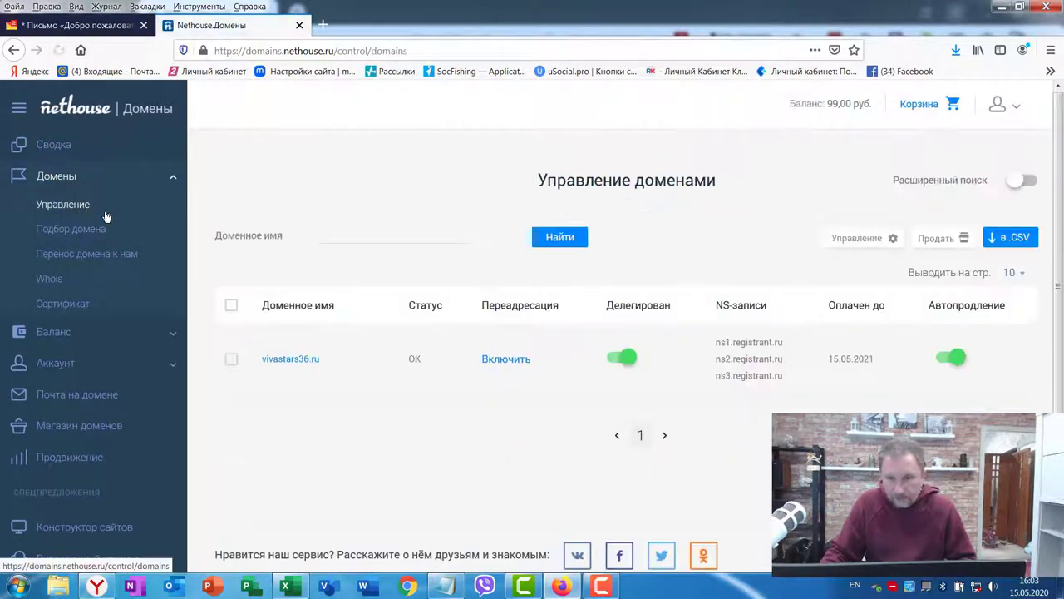
pyautogui.click(501, 361)
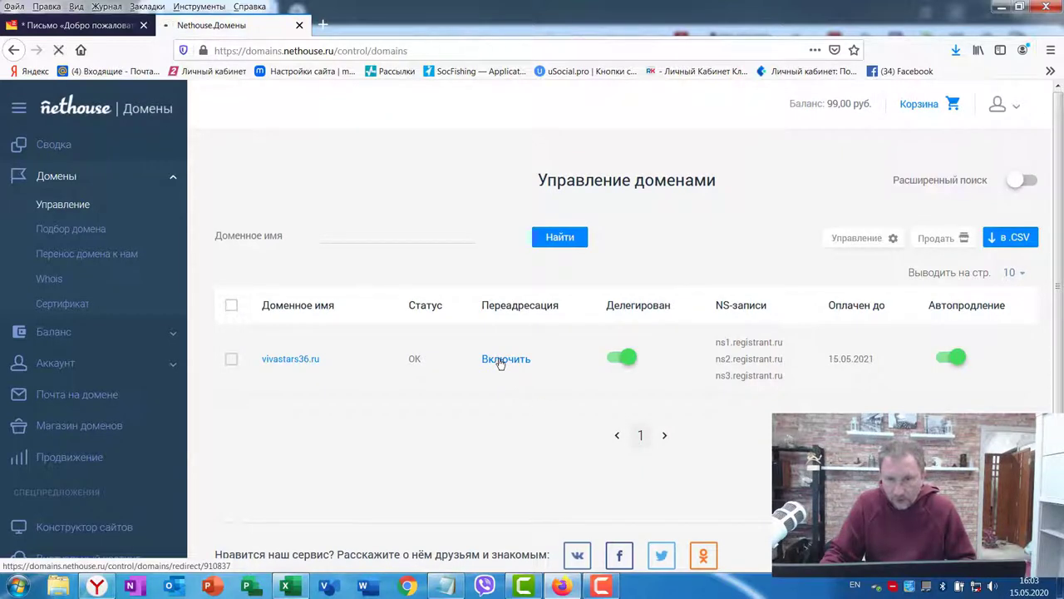
pyautogui.click(723, 348)
pyautogui.write('https://zkbv.ru/tr')
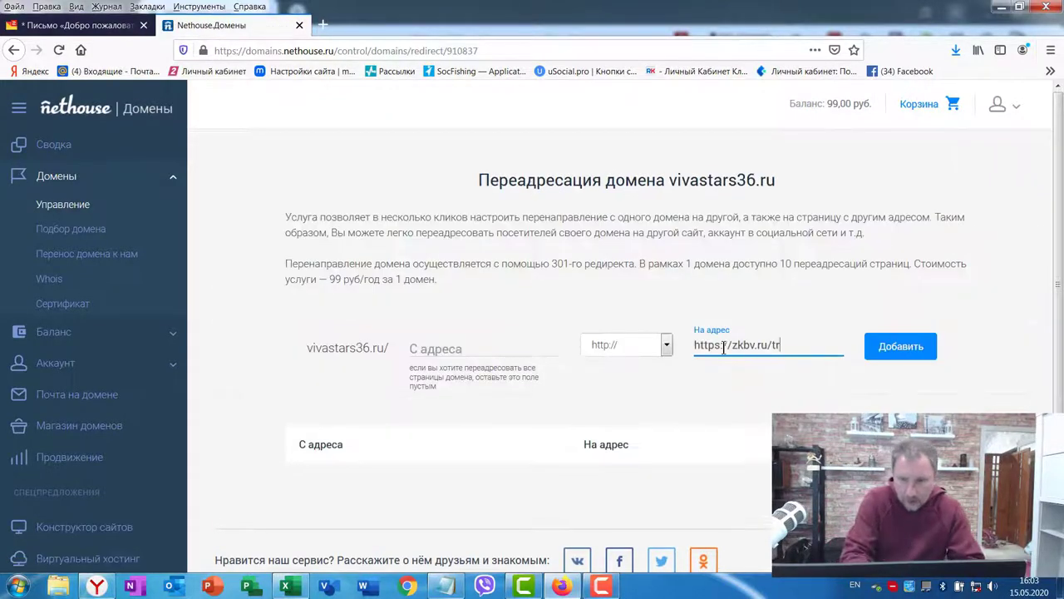
pyautogui.click(729, 346)
pyautogui.press('BackSpace')
pyautogui.press('BackSpace')
pyautogui.press('BackSpace')
pyautogui.press('BackSpace')
pyautogui.press('BackSpace')
pyautogui.press('BackSpace')
pyautogui.press('BackSpace')
pyautogui.press('BackSpace')
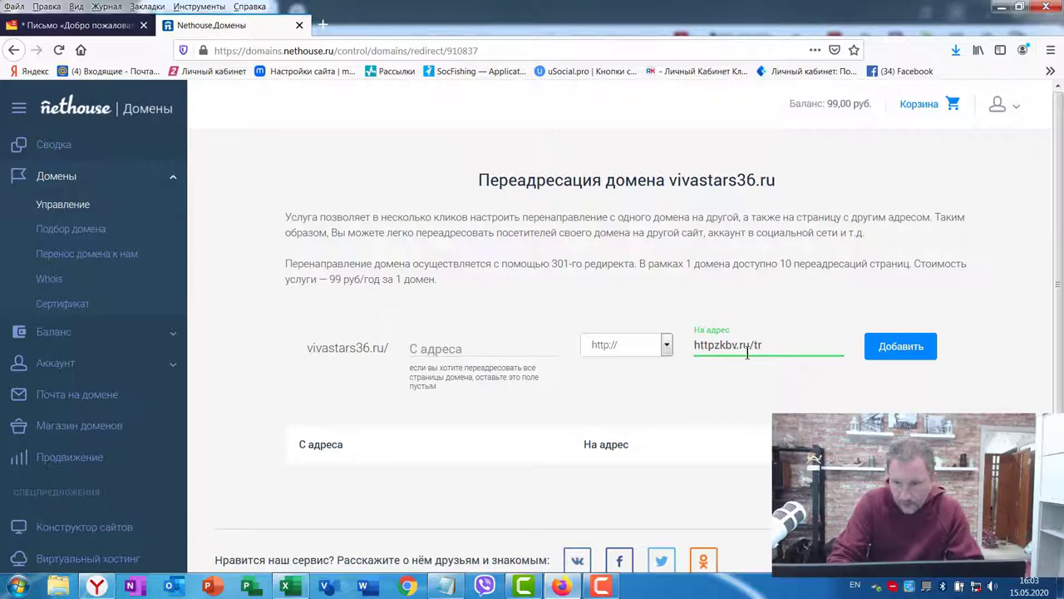
pyautogui.click(907, 349)
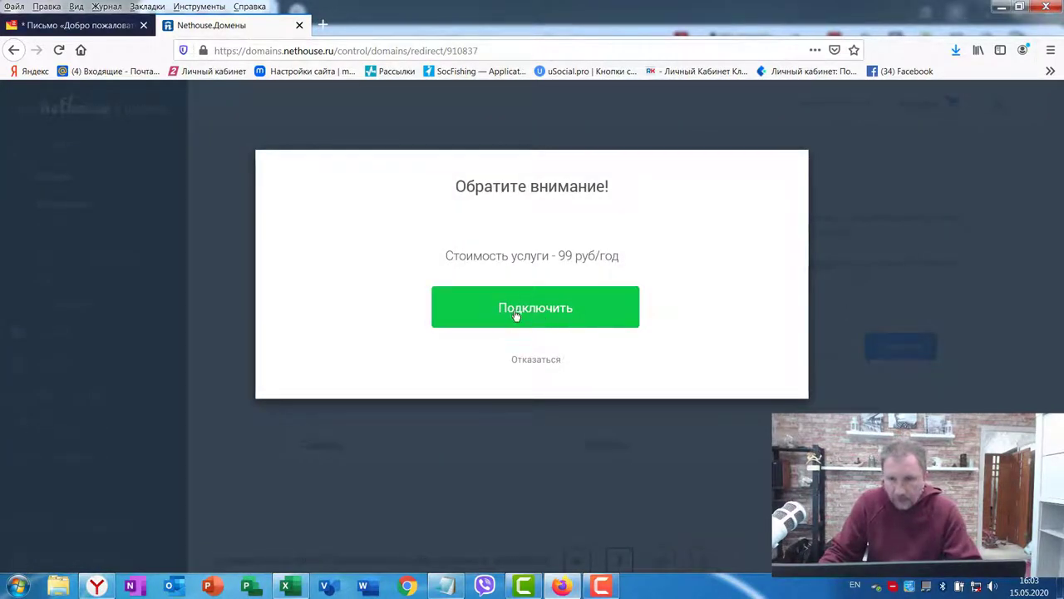
pyautogui.click(531, 313)
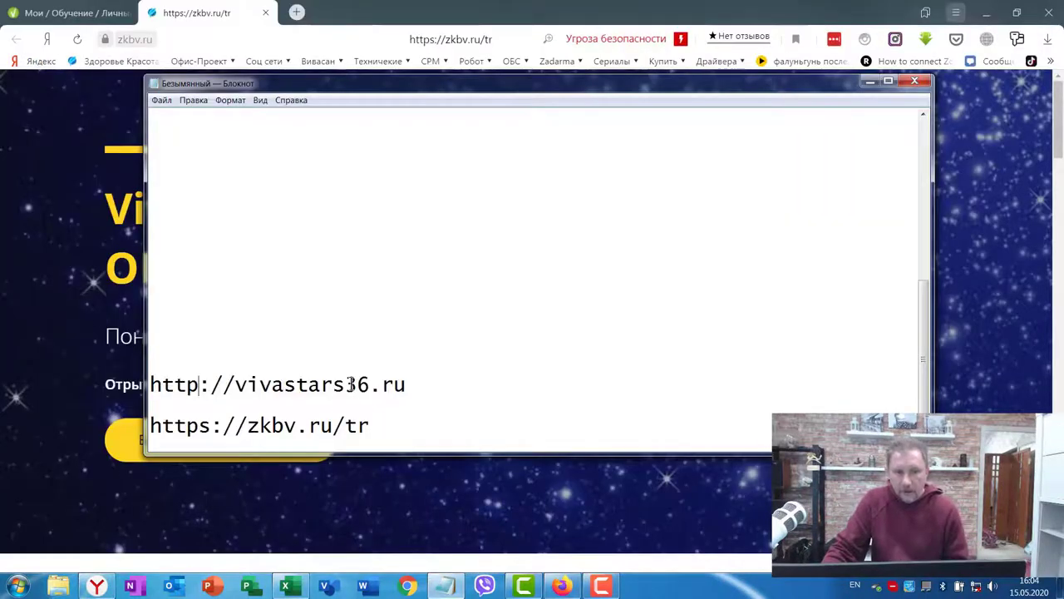
pyautogui.moveTo(409, 384); pyautogui.dragTo(125, 385)
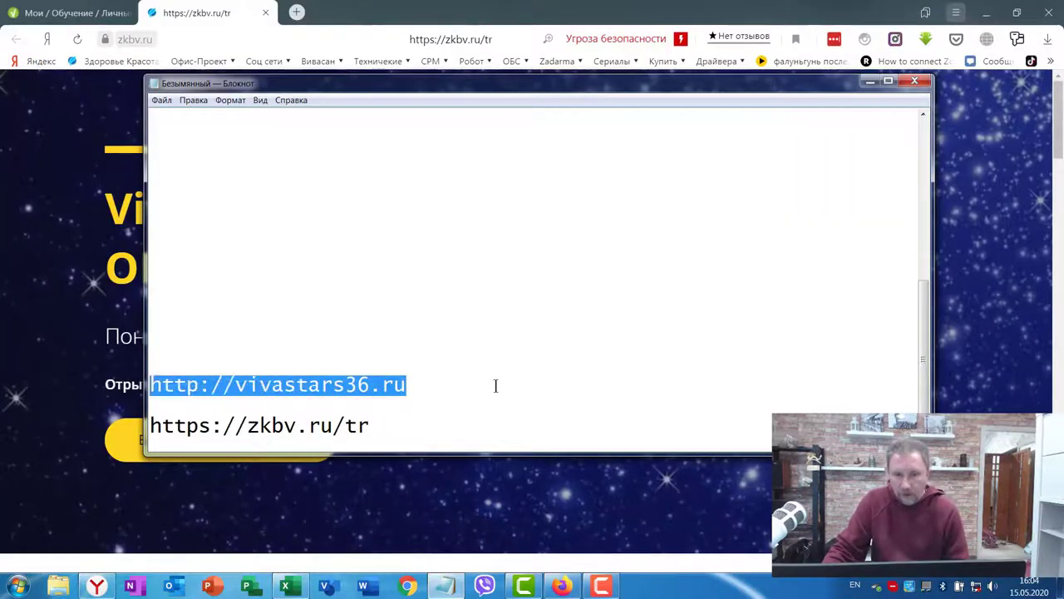
pyautogui.click(443, 370)
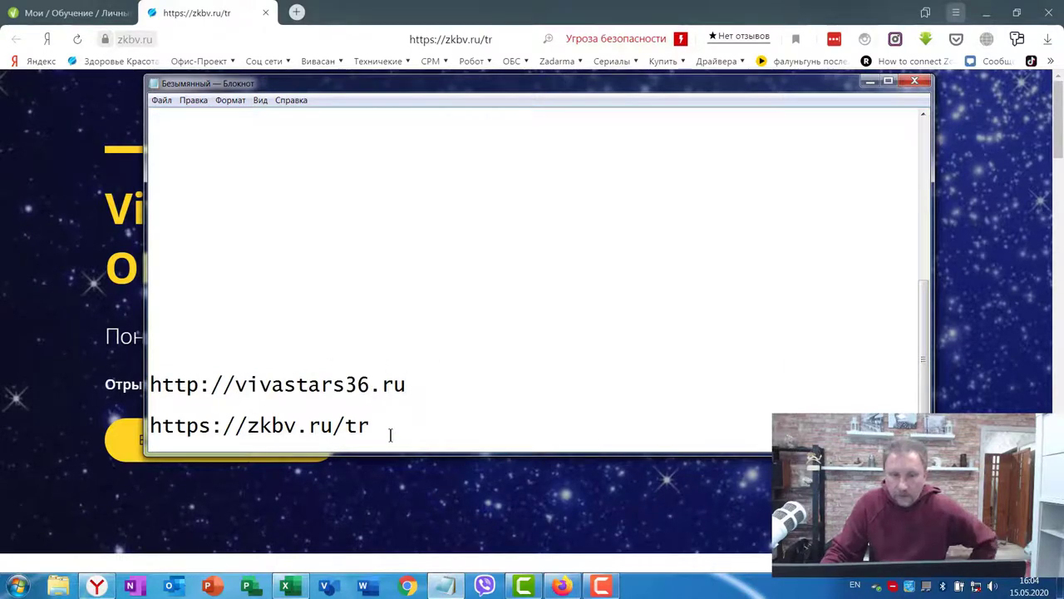
pyautogui.moveTo(367, 426); pyautogui.dragTo(123, 425)
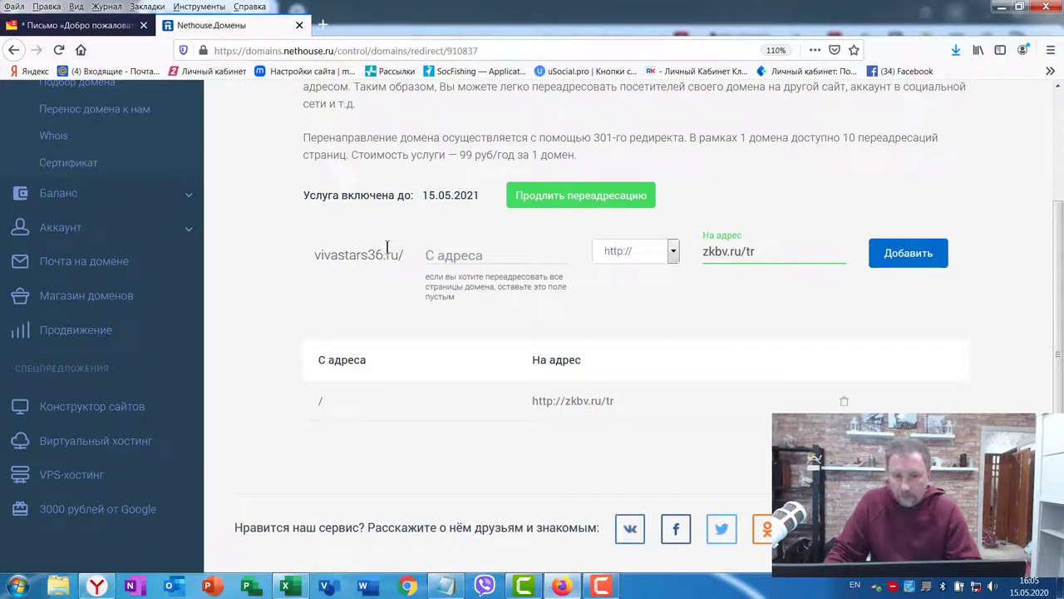
# Step: Add a redirect from the /vivasa path to zkbv.ru/tr
pyautogui.click(443, 256)
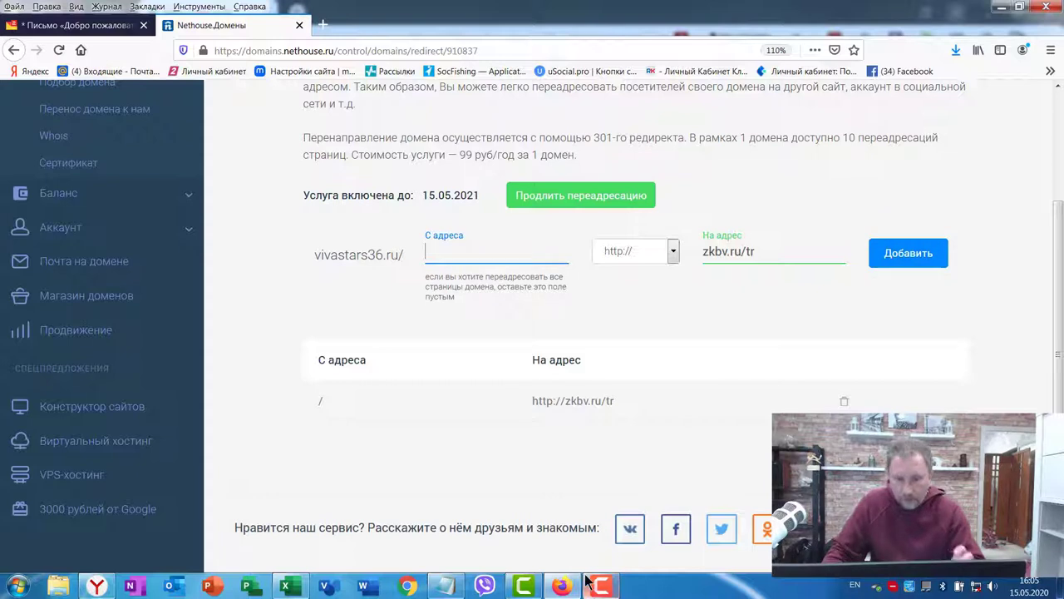
pyautogui.write('vi')
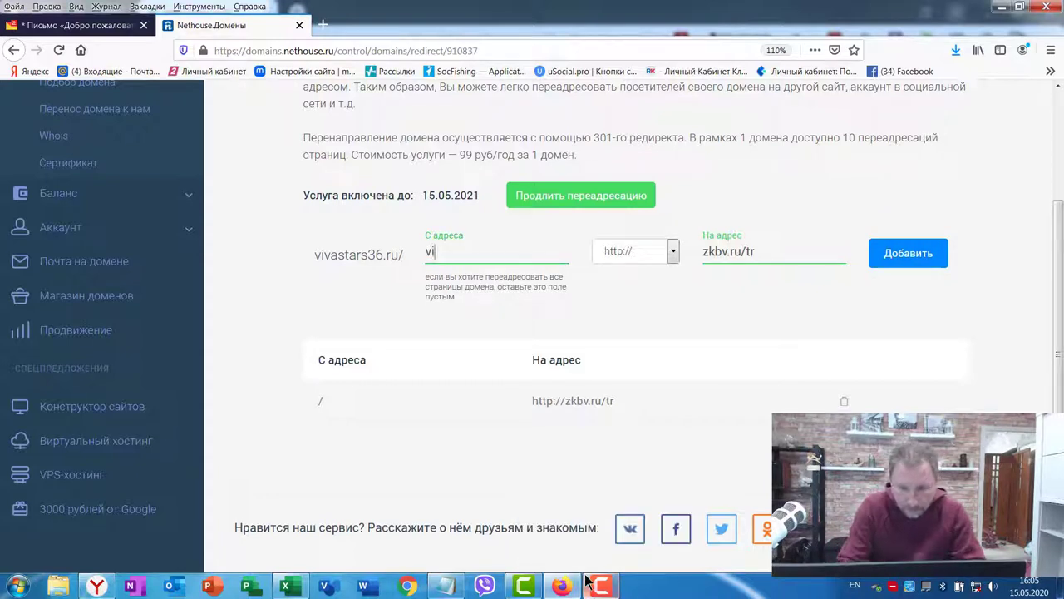
pyautogui.write('vasa')
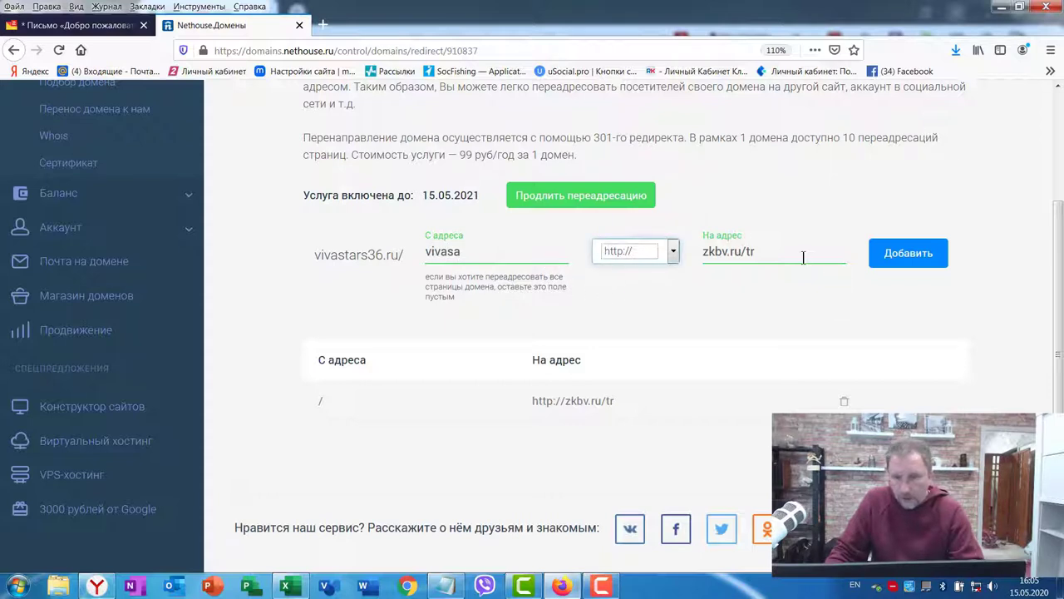
pyautogui.moveTo(770, 250); pyautogui.dragTo(685, 244)
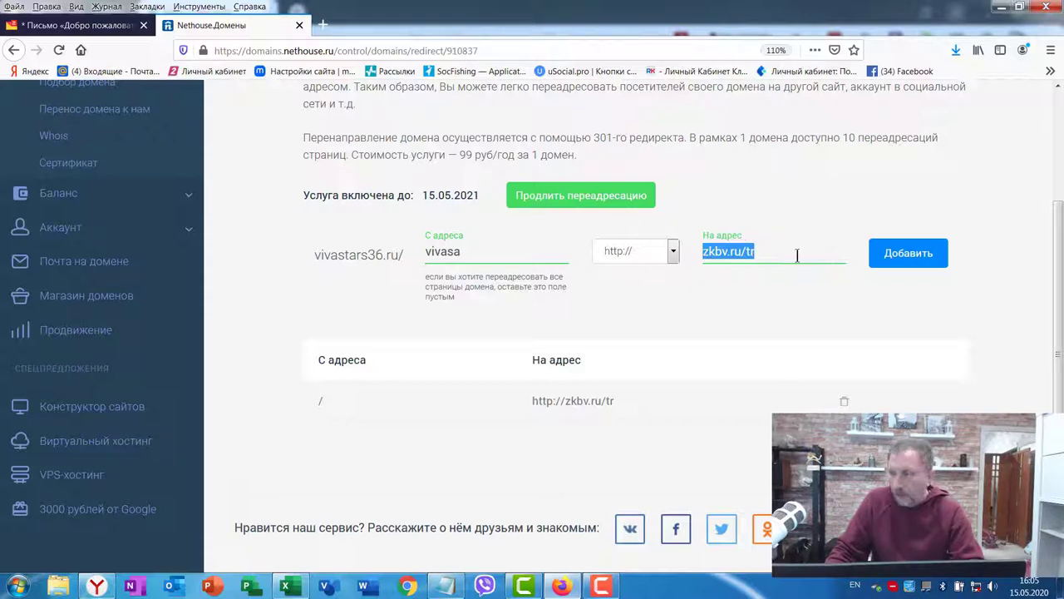
pyautogui.click(789, 264)
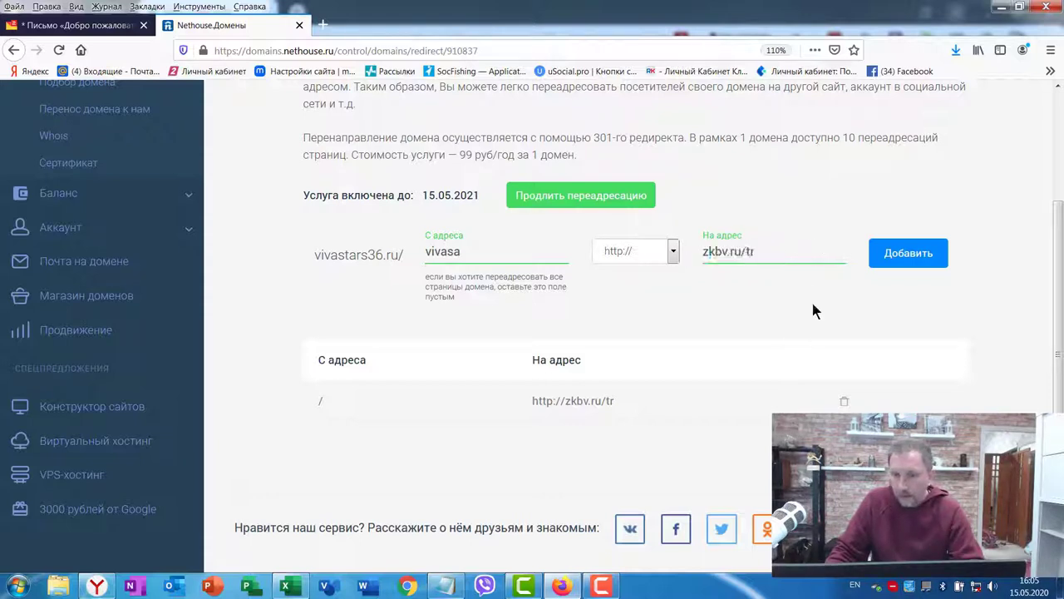
pyautogui.click(909, 254)
pyautogui.scroll(-3, 395, 337)
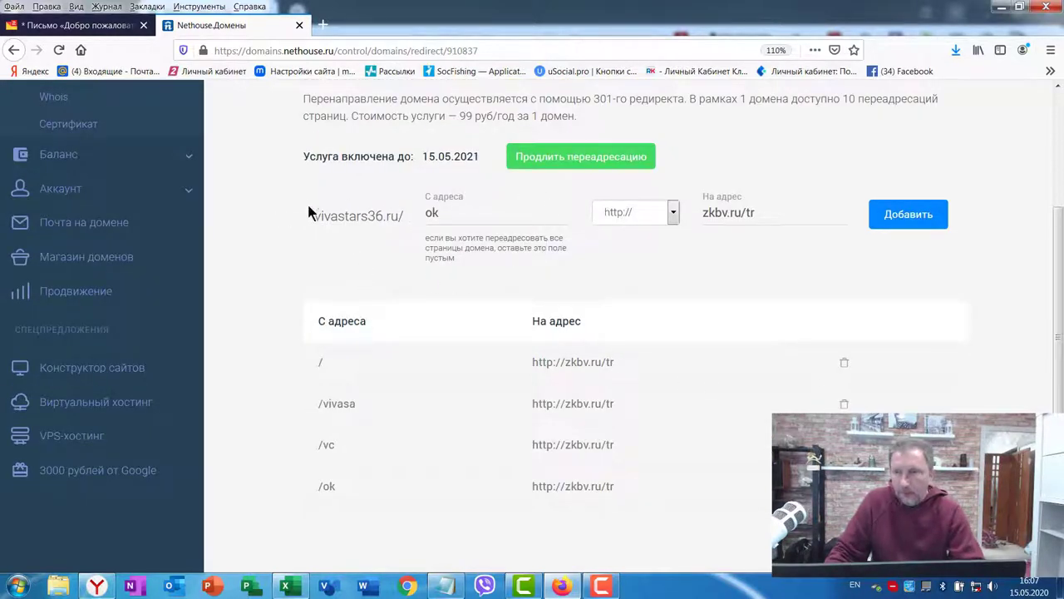
pyautogui.scroll(5, 656, 254)
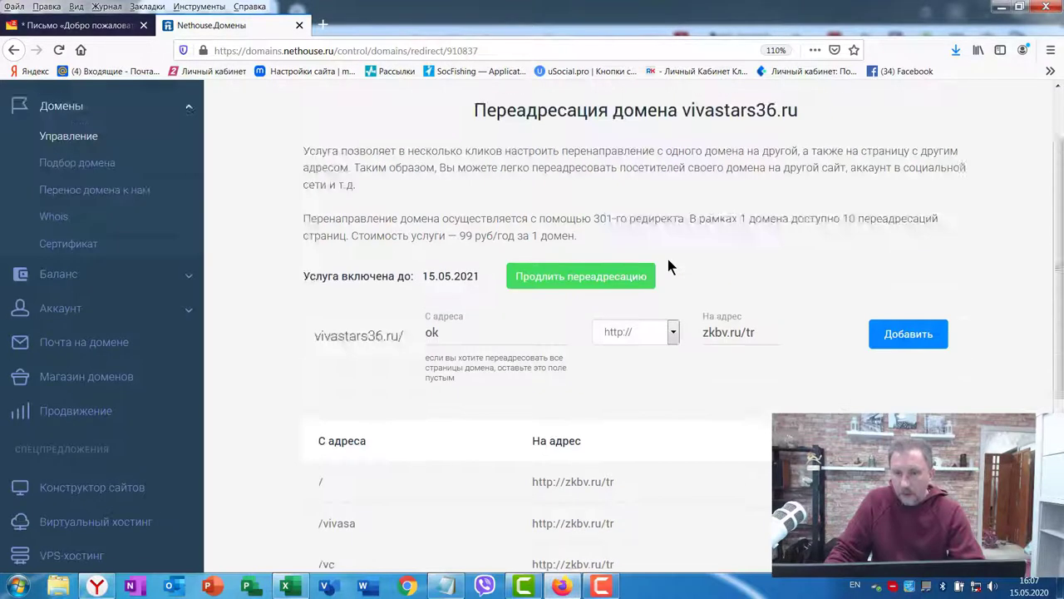
pyautogui.scroll(-4, 598, 284)
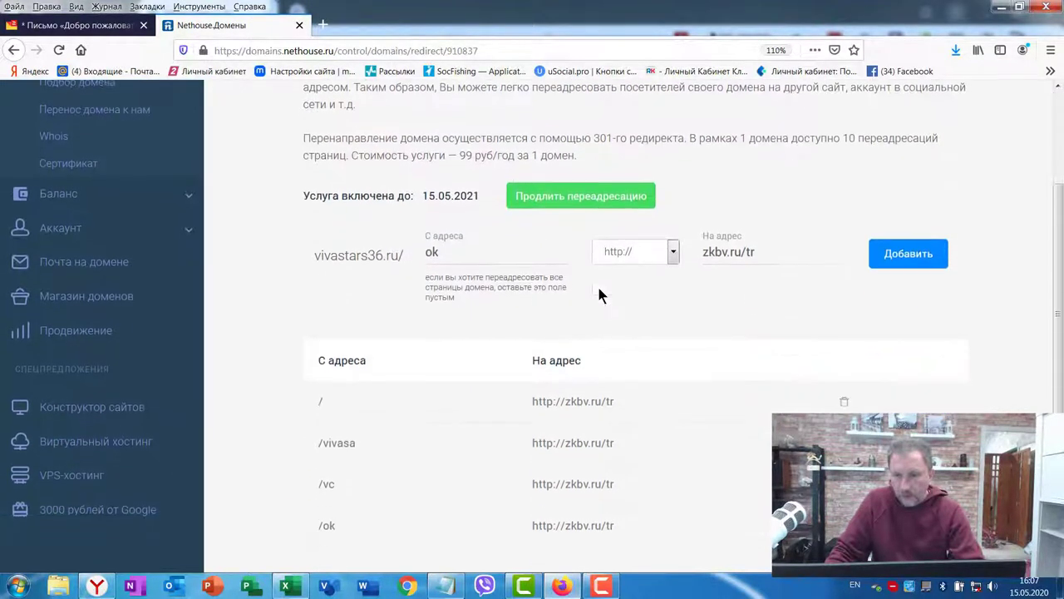
pyautogui.scroll(-4, 597, 284)
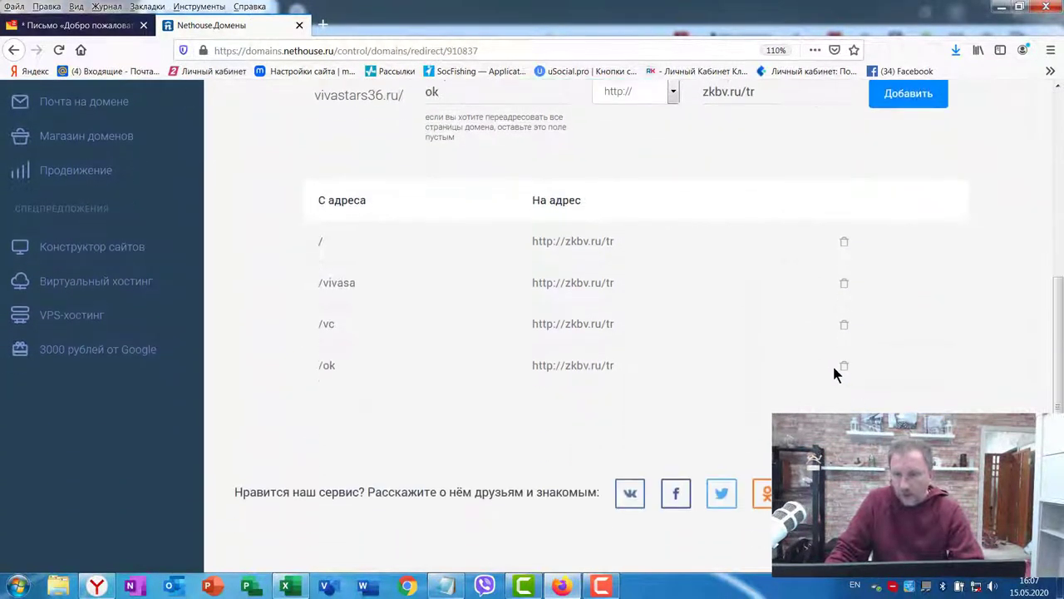
pyautogui.scroll(2, 806, 280)
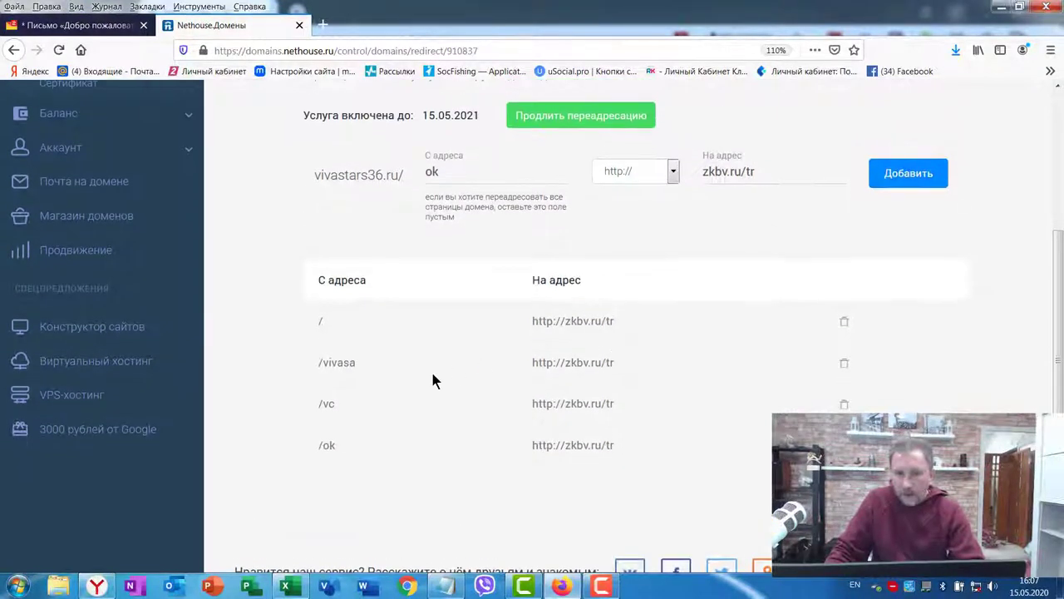
pyautogui.scroll(4, 453, 341)
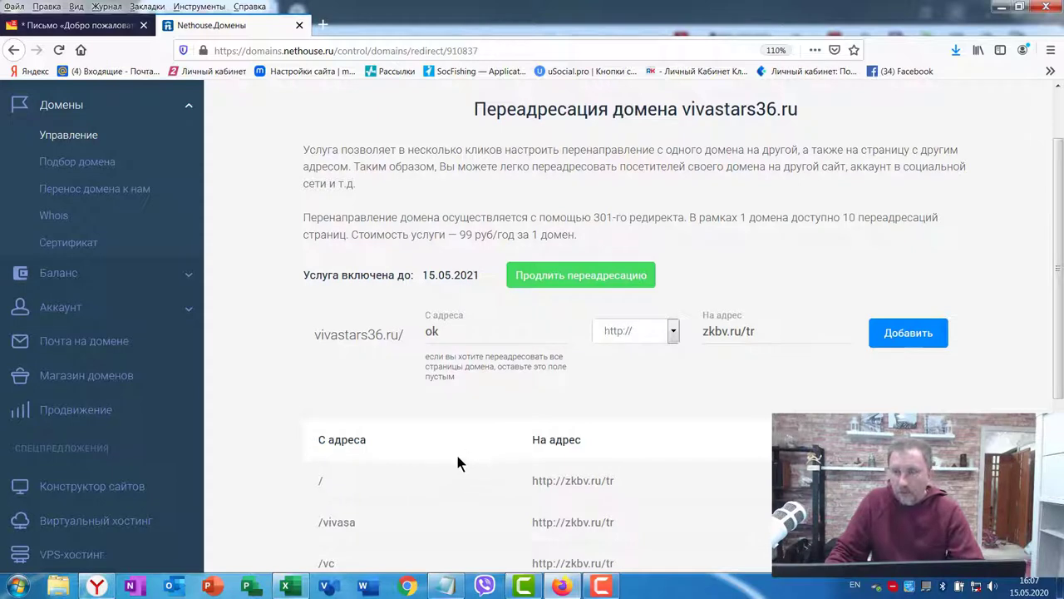
pyautogui.scroll(-4, 486, 437)
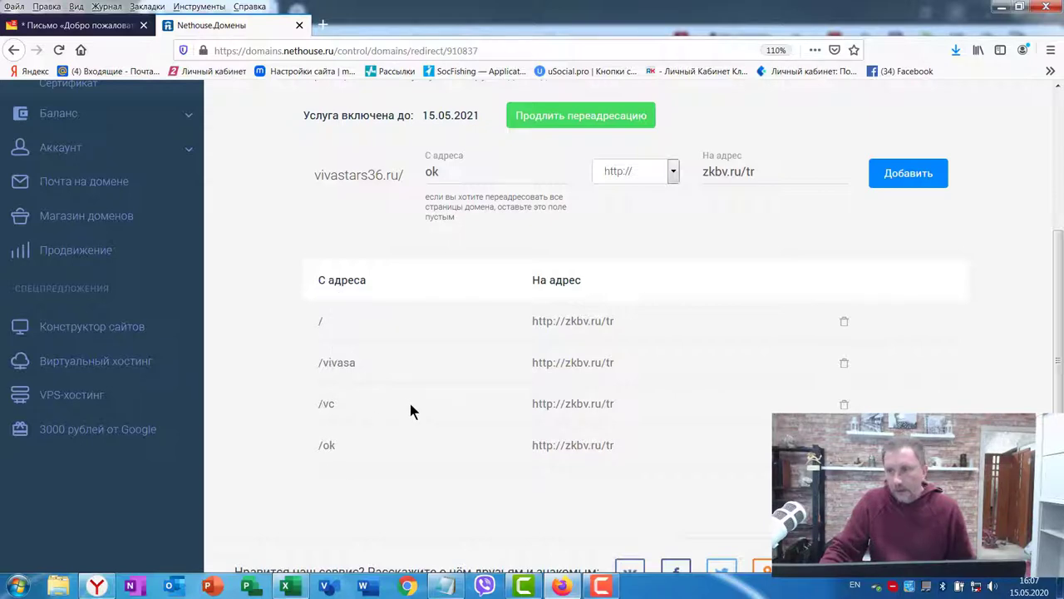
pyautogui.scroll(4, 409, 408)
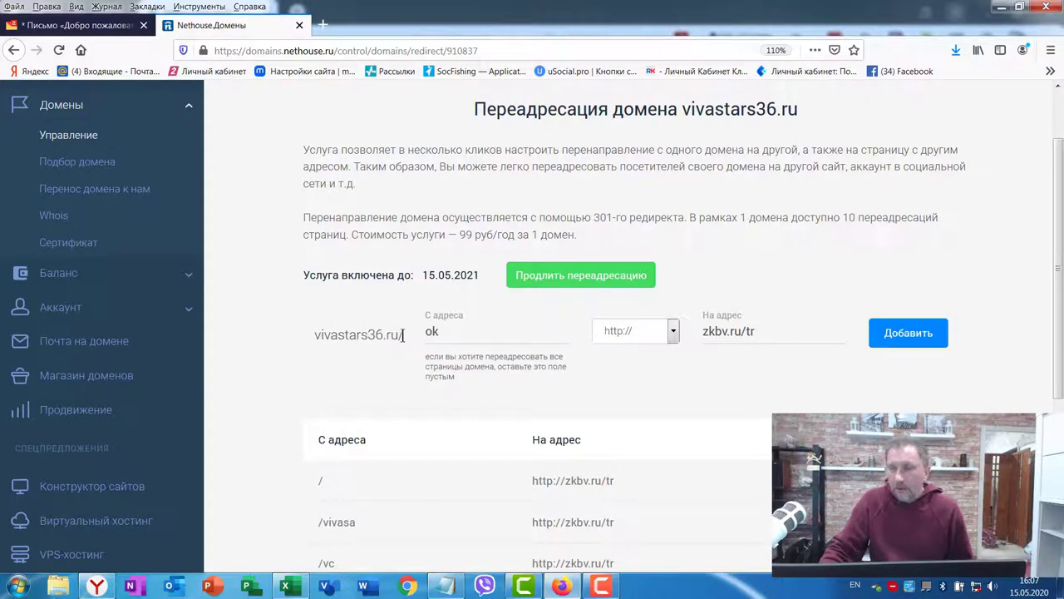
pyautogui.scroll(2, 618, 301)
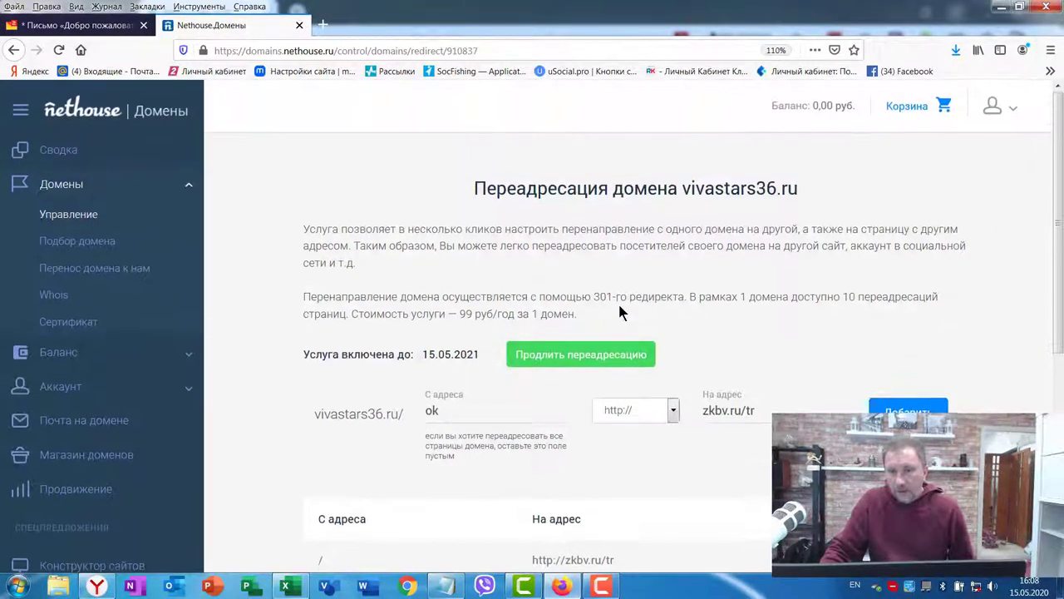
pyautogui.scroll(-5, 573, 337)
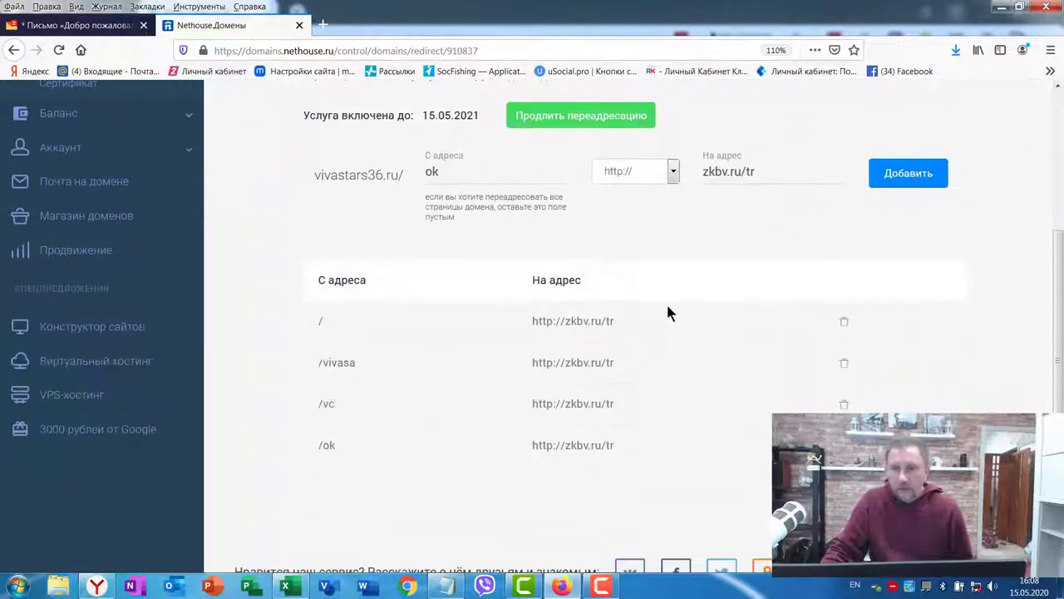
pyautogui.scroll(5, 649, 304)
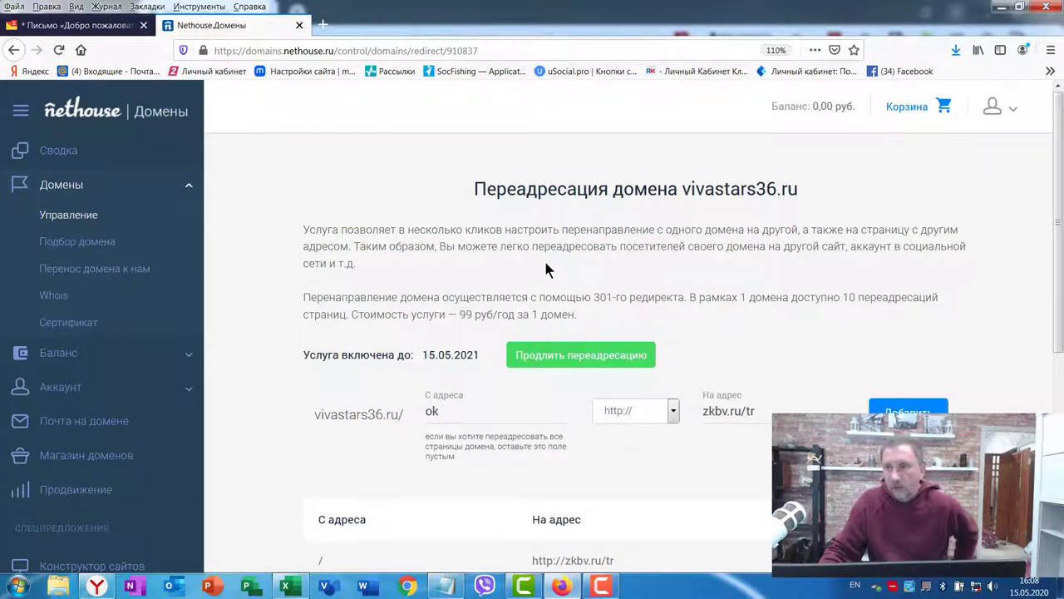